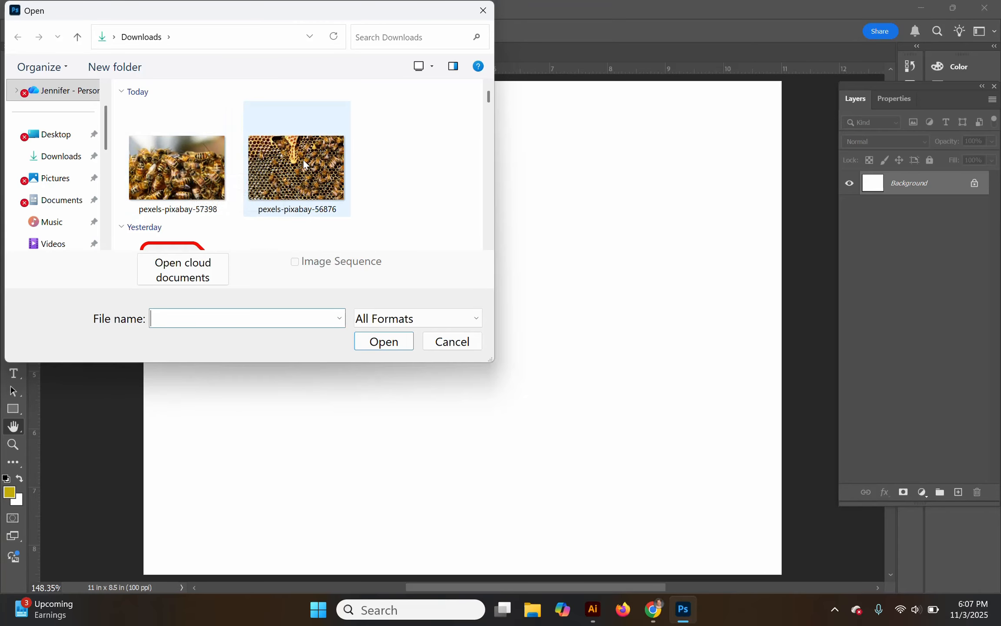
# - Open pexels-pixabay-57398 from Downloads and crop it to 11 x 8.5 in at 100 px/in
pyautogui.click(168, 163)
pyautogui.click(382, 342)
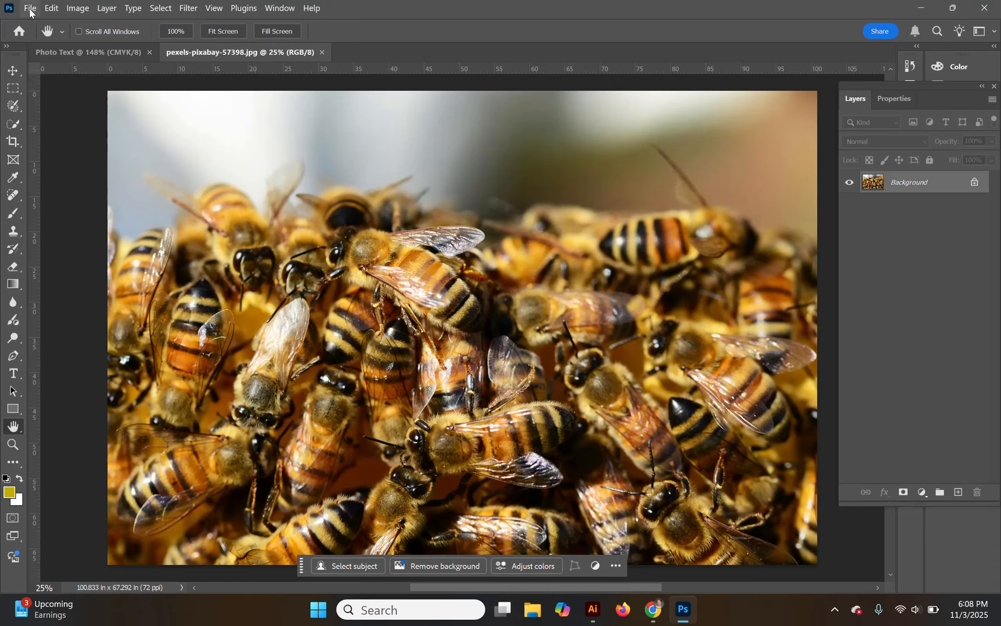
pyautogui.click(13, 141)
pyautogui.moveTo(13, 54); pyautogui.dragTo(17, 60)
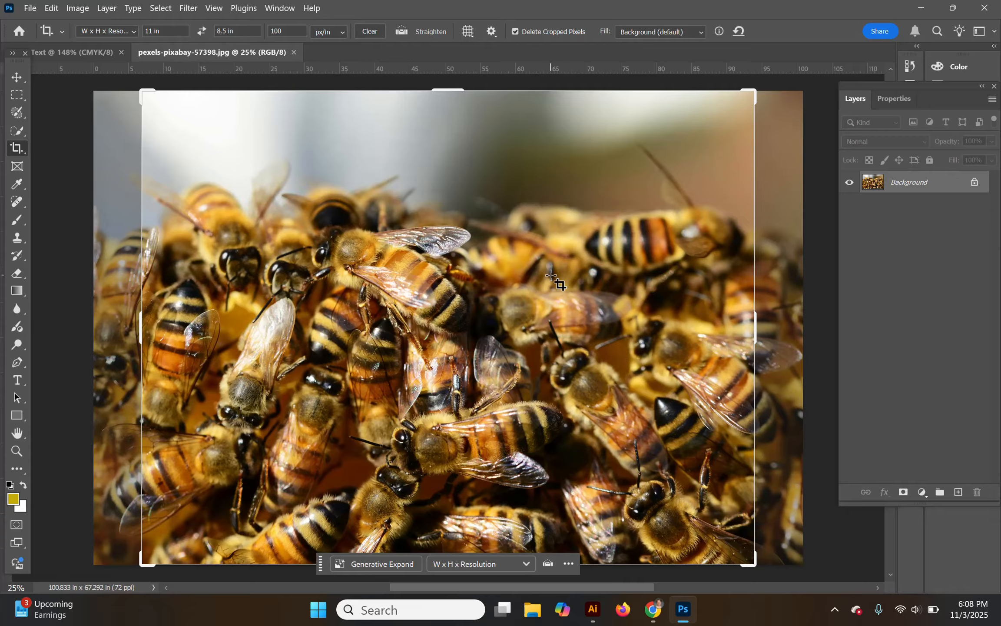
pyautogui.click(729, 233)
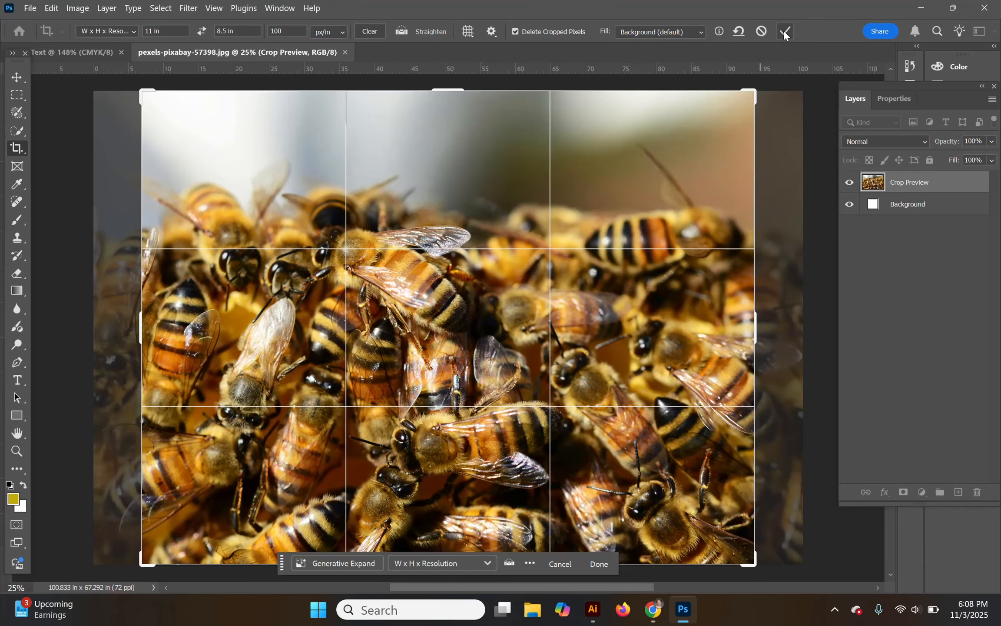
pyautogui.click(785, 31)
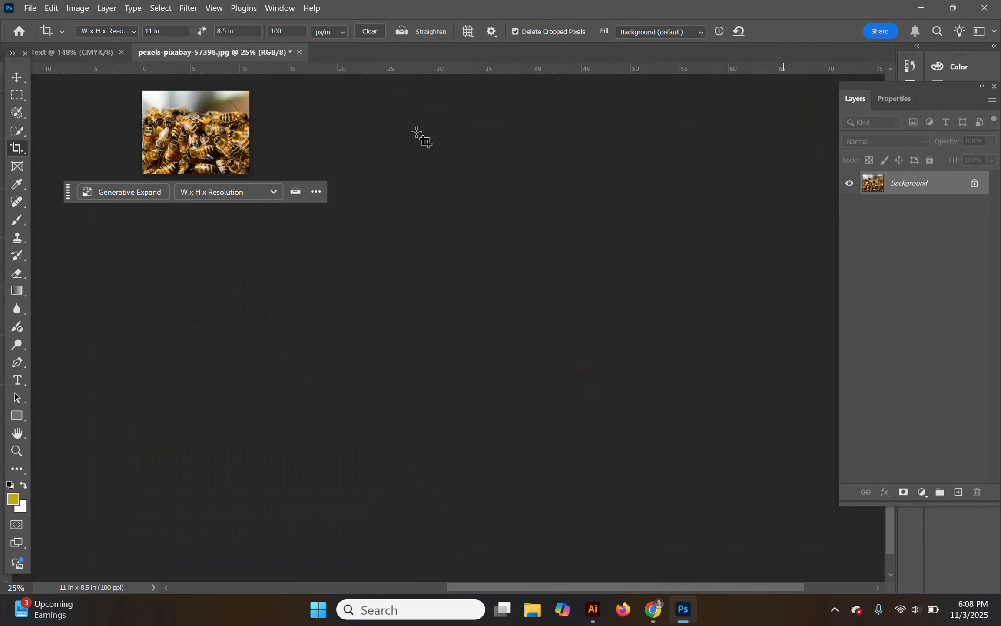
pyautogui.doubleClick(21, 429)
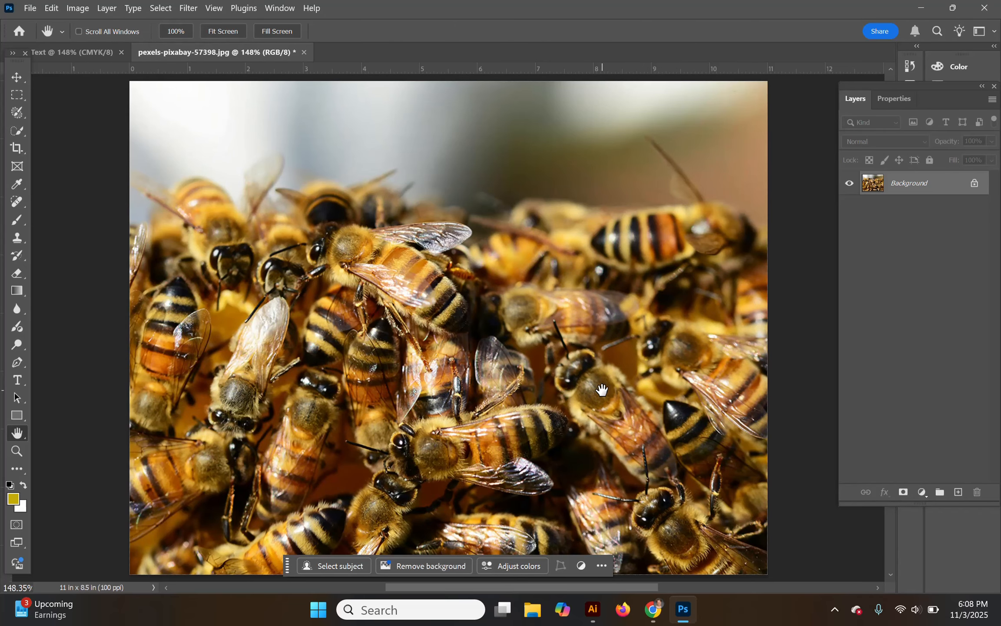
# - Unlock the Background layer and add a new blank layer above it
pyautogui.click(975, 184)
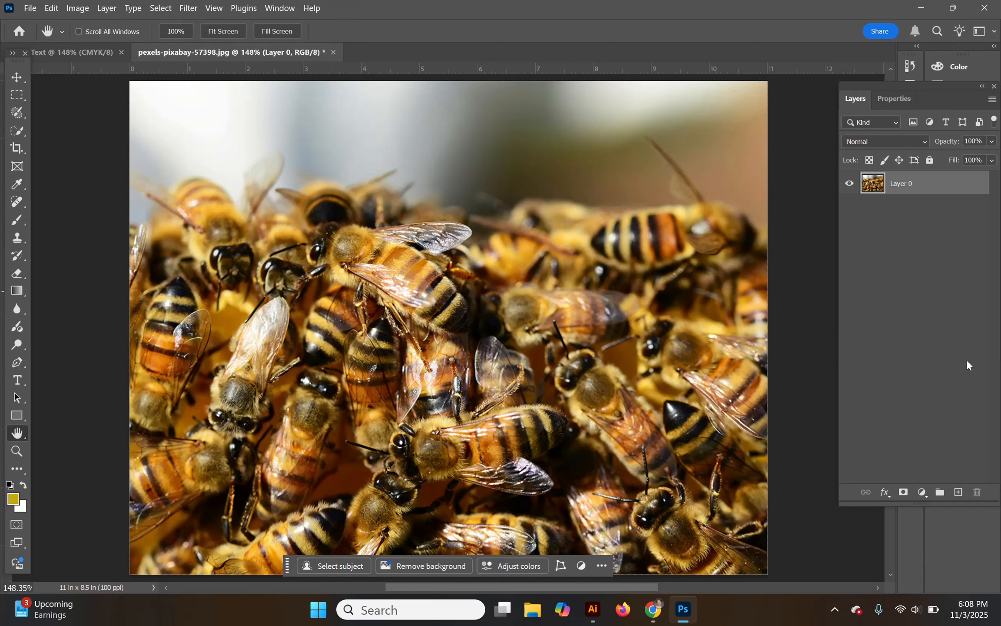
pyautogui.click(959, 493)
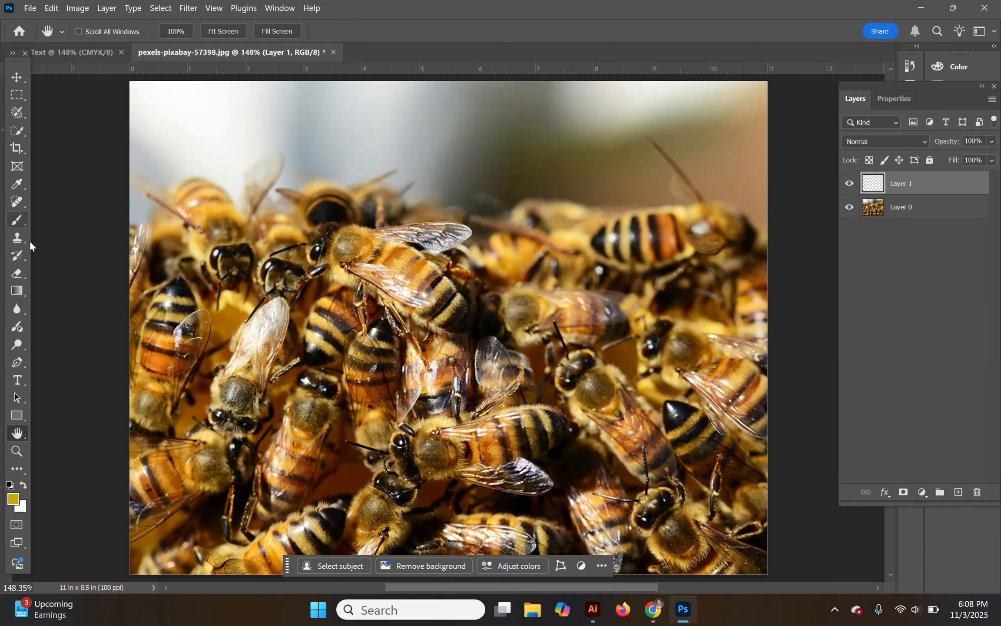
# - Set the Horizontal Type tool's font to Asphalt
pyautogui.click(17, 381)
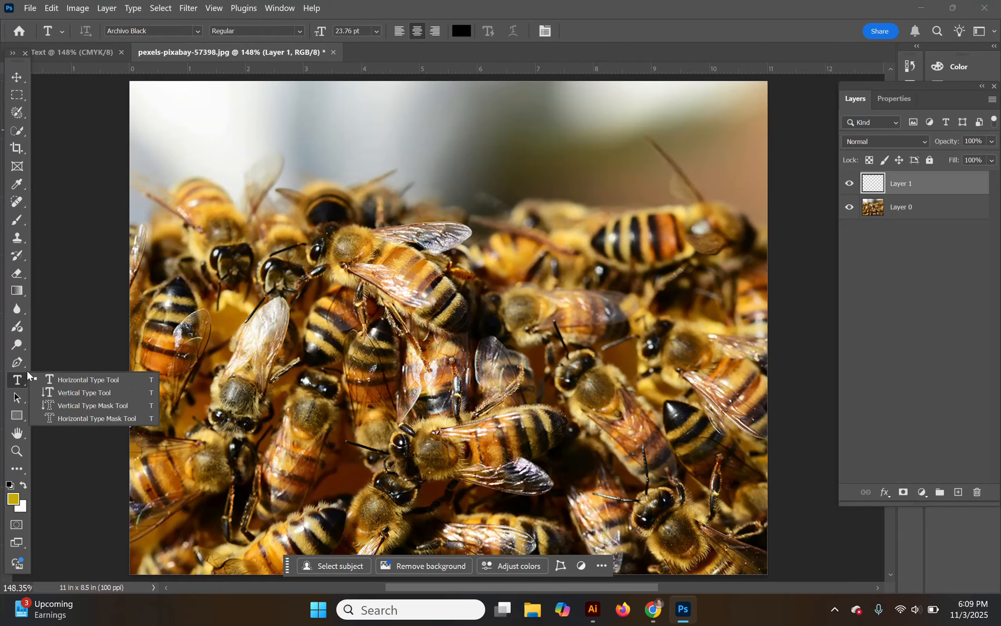
pyautogui.click(198, 32)
pyautogui.click(197, 31)
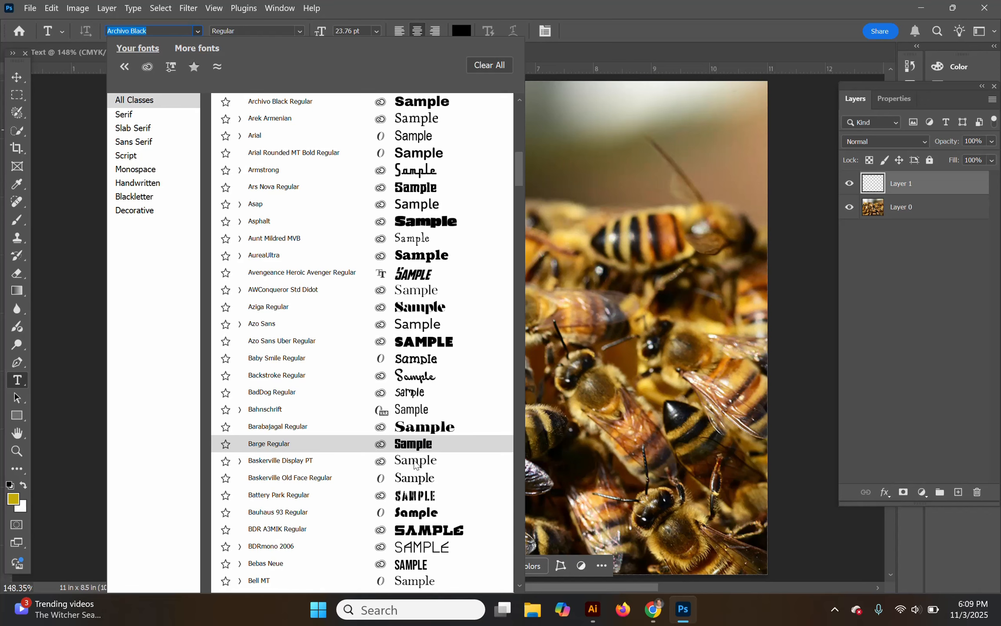
pyautogui.scroll(-1, 413, 452)
pyautogui.scroll(-2, 417, 475)
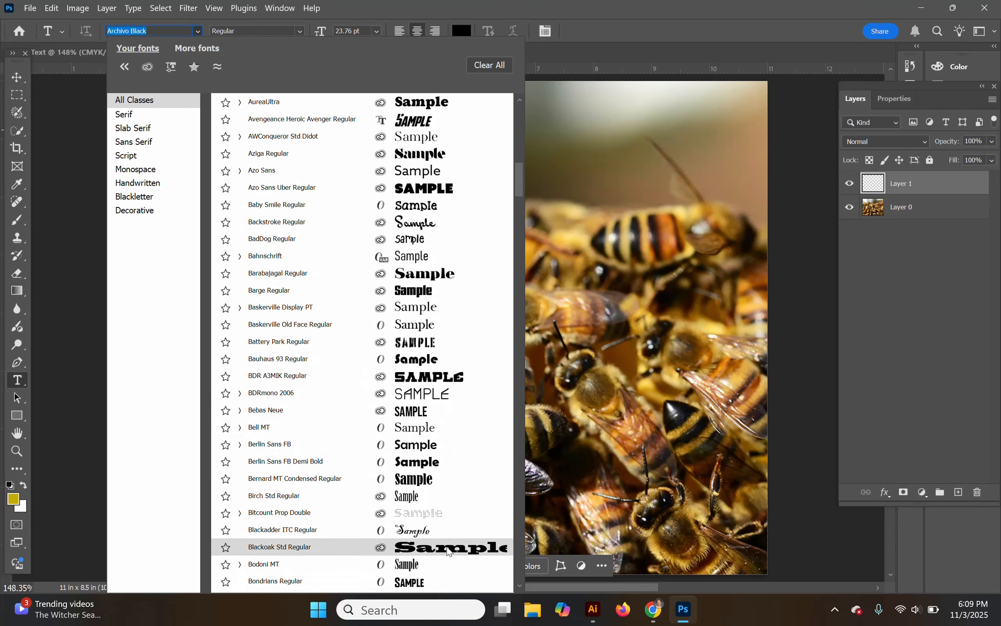
pyautogui.scroll(-3, 452, 552)
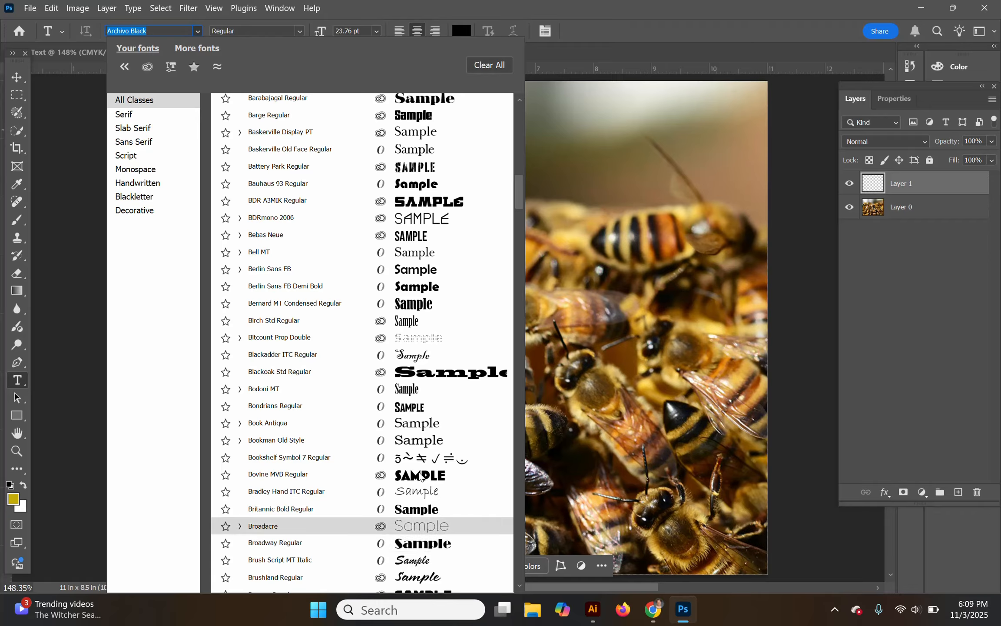
pyautogui.scroll(1, 426, 474)
pyautogui.scroll(6, 409, 362)
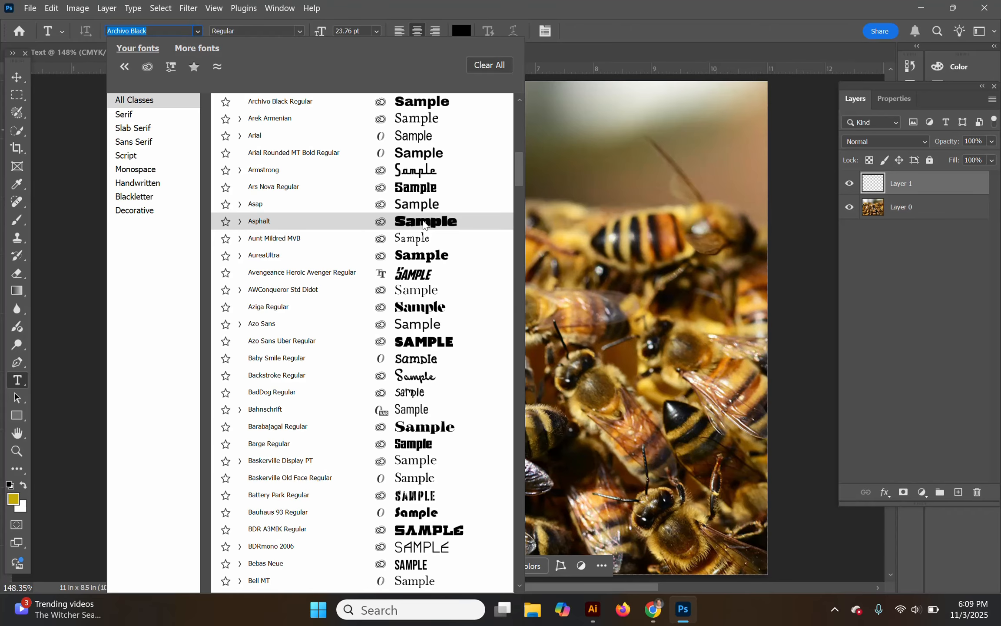
pyautogui.click(425, 222)
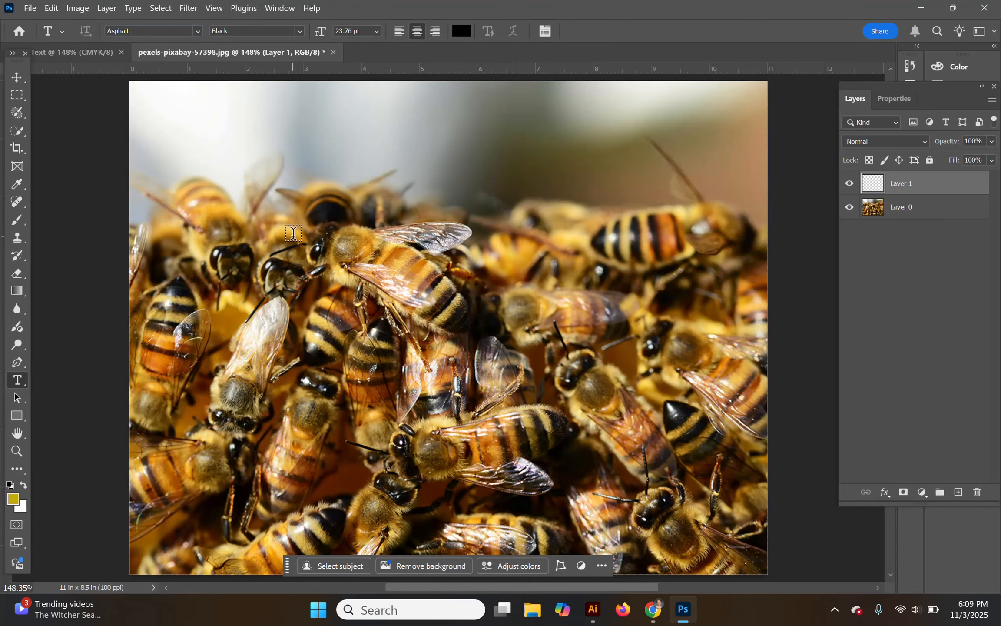
# - Add the text "BEES" in capitals over the upper part of the bee photo
pyautogui.click(274, 240)
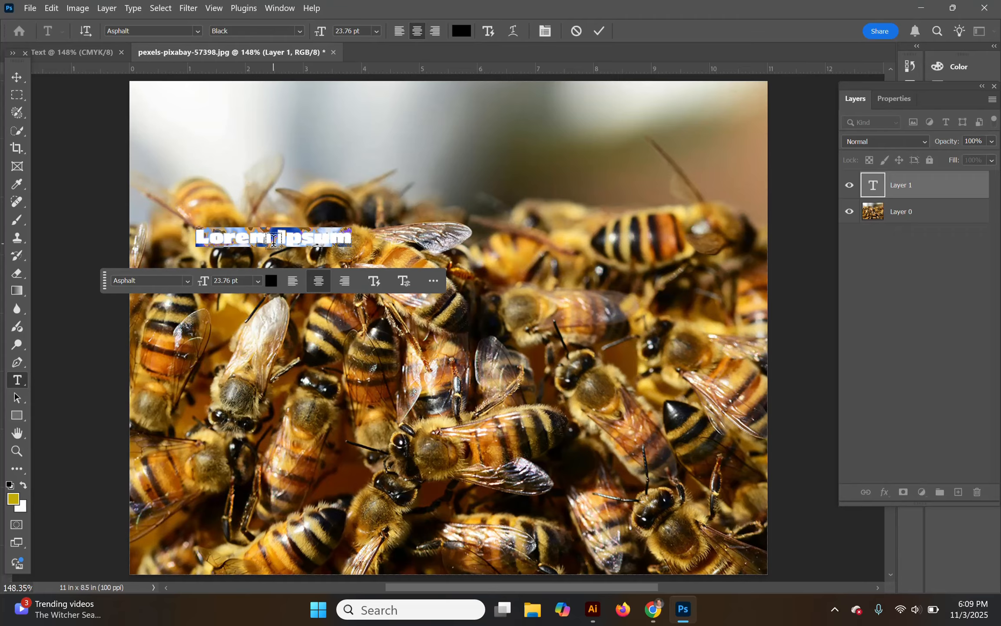
pyautogui.press('capslock')
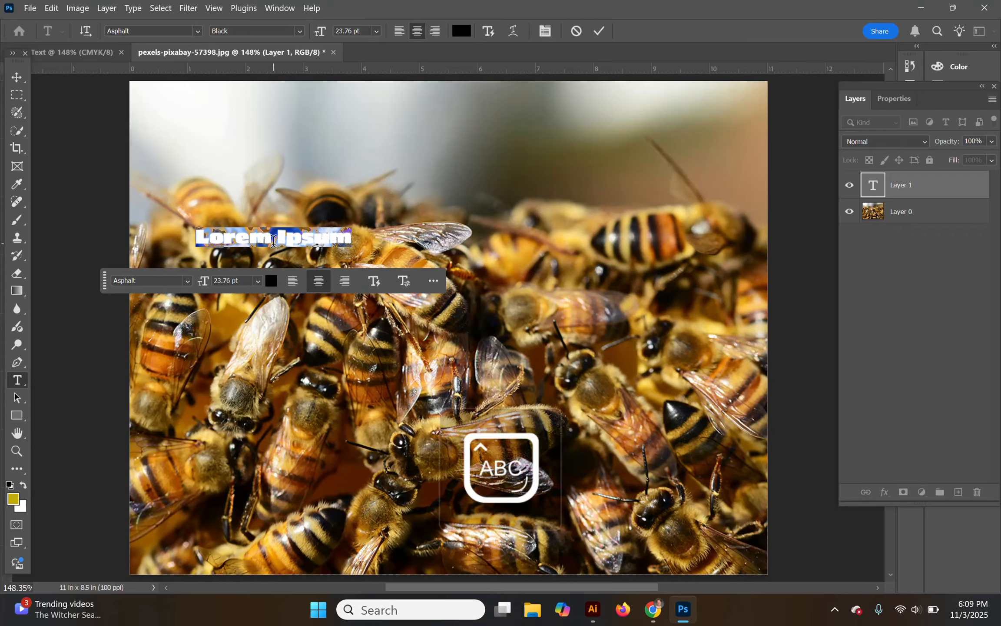
pyautogui.write('BE')
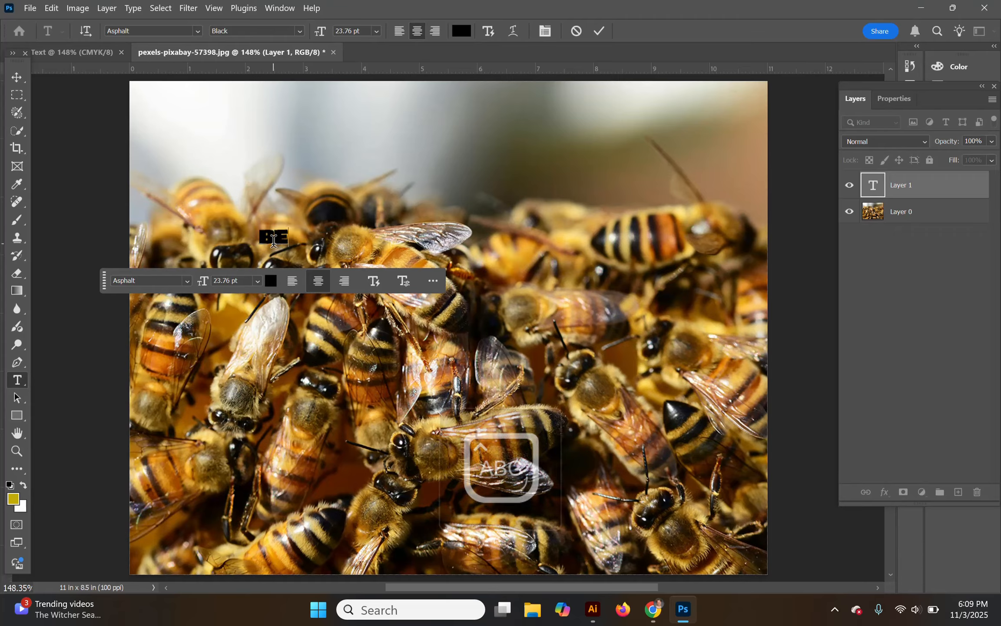
pyautogui.write('ES')
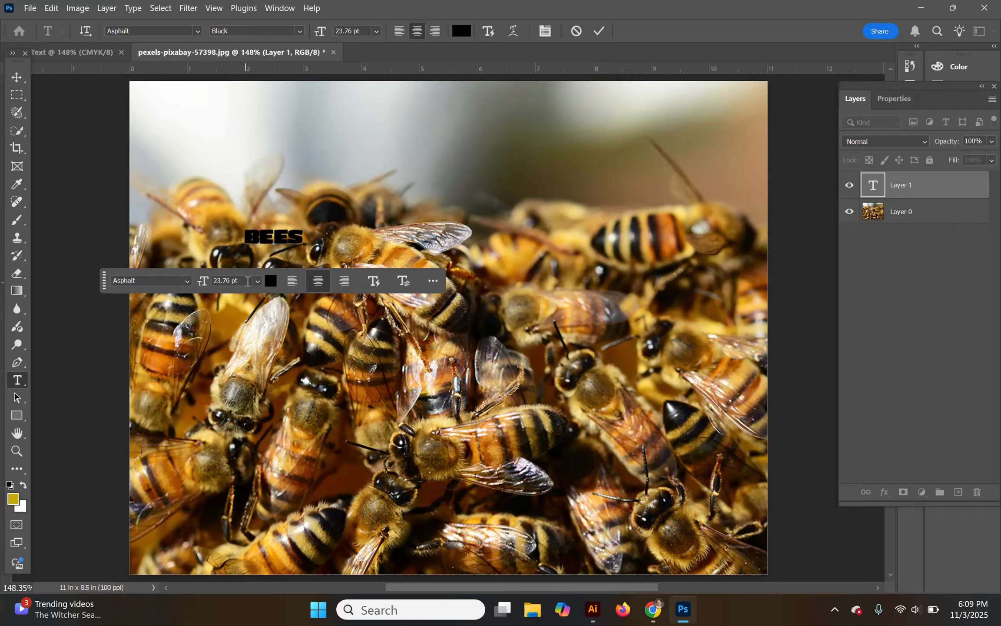
# - Enlarge the BEES text to 300 pt and move it to the middle of the canvas
pyautogui.click(258, 283)
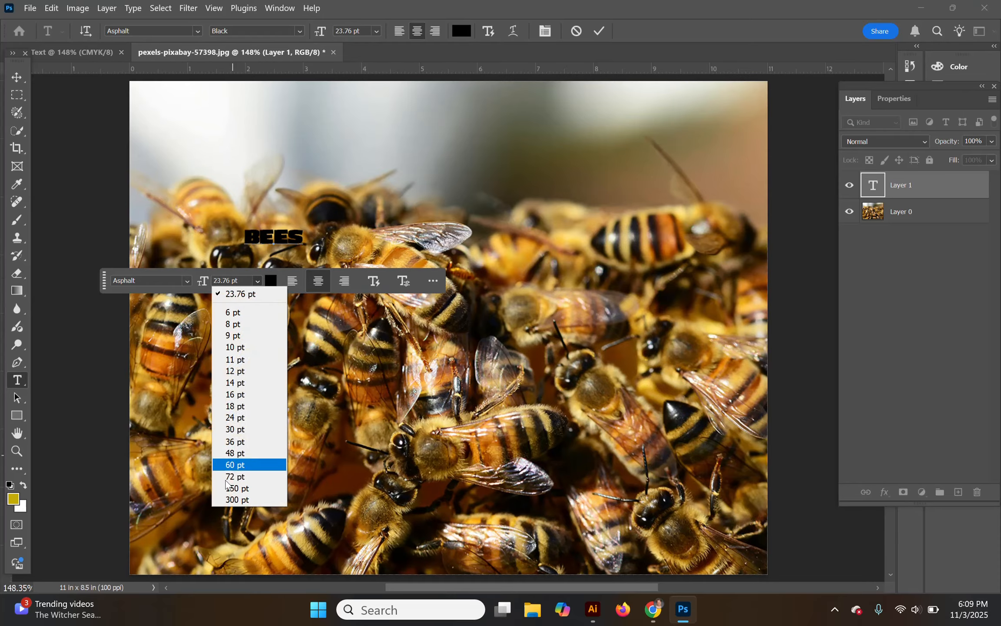
pyautogui.click(233, 499)
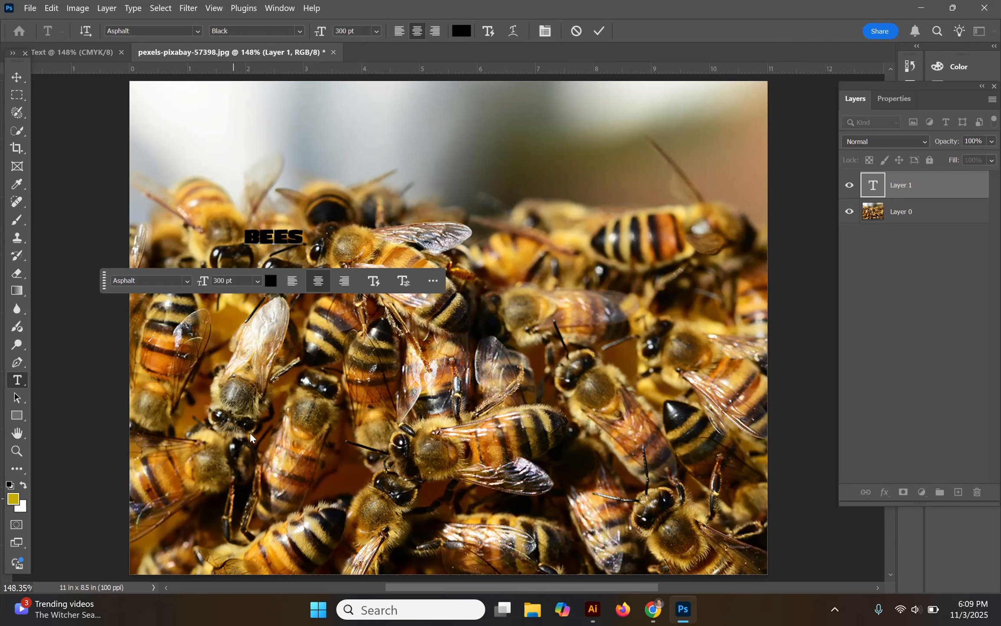
pyautogui.moveTo(241, 232); pyautogui.dragTo(309, 238)
pyautogui.click(257, 280)
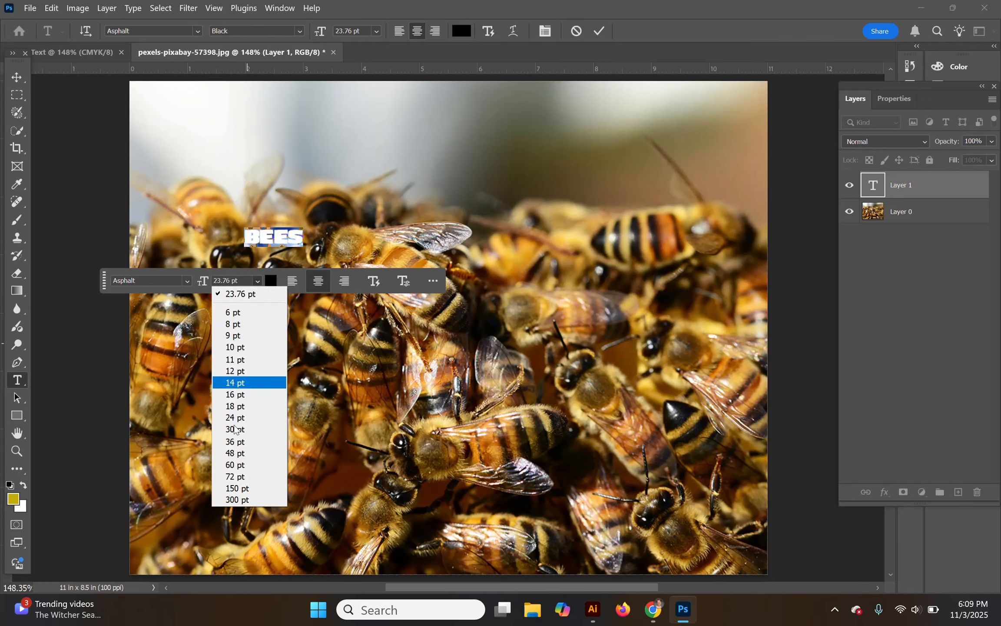
pyautogui.click(231, 500)
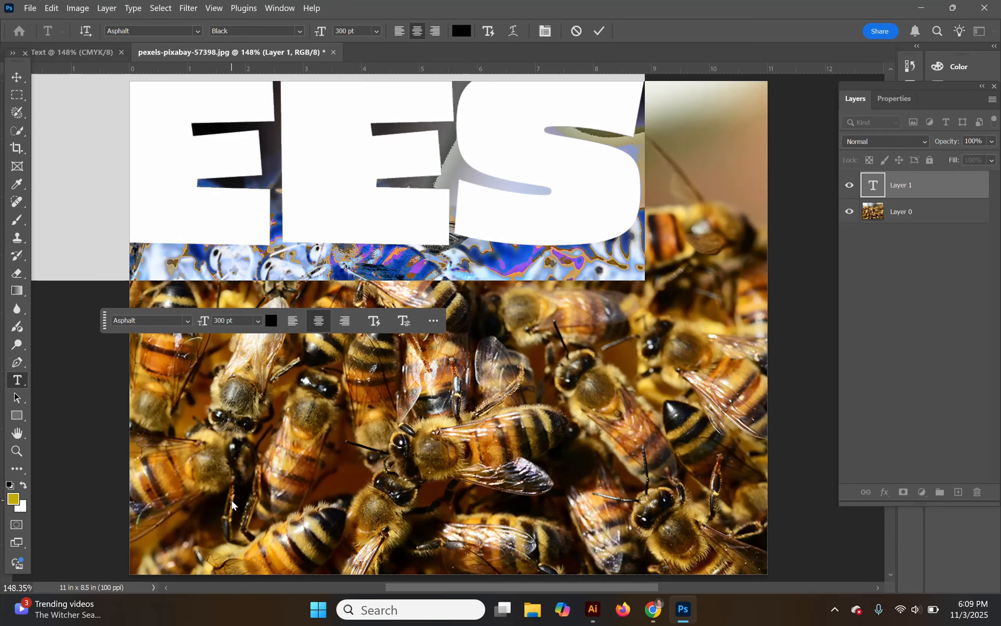
pyautogui.click(17, 77)
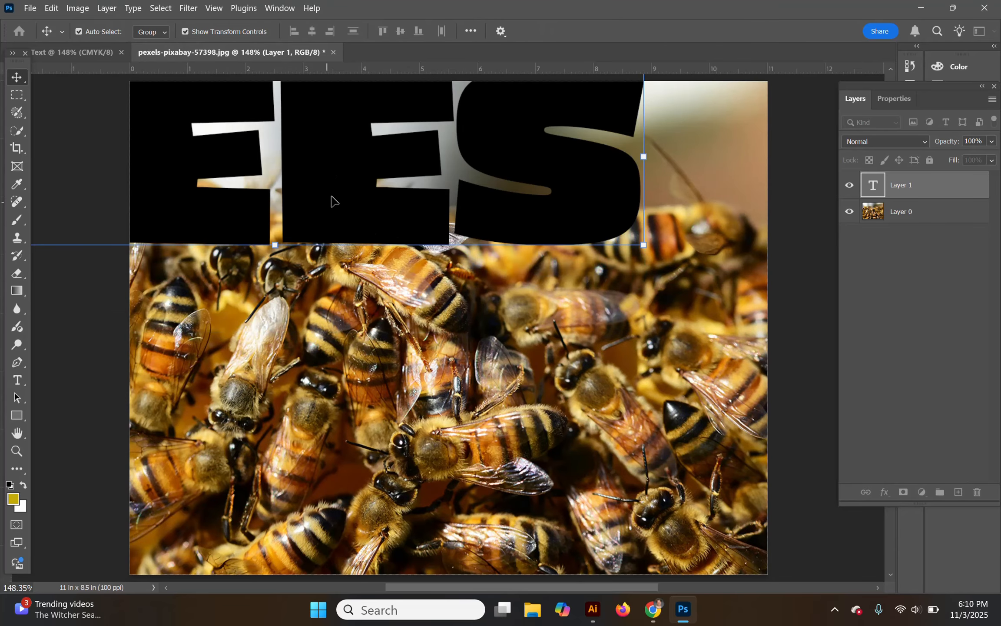
pyautogui.moveTo(331, 198); pyautogui.dragTo(480, 316)
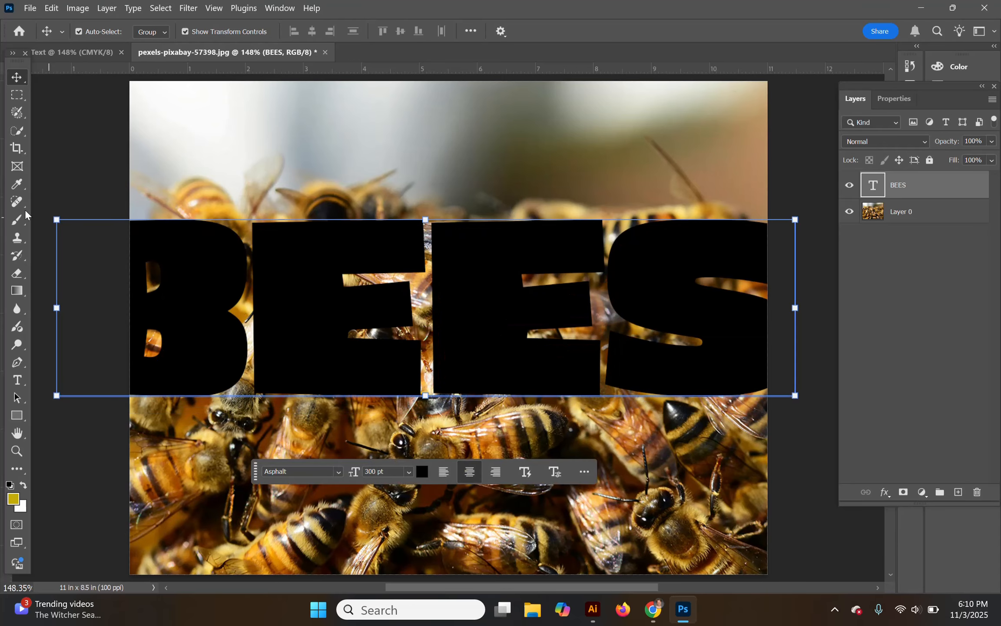
# - Set the BEES text size to 250 pt and reposition it slightly below the canvas centre so the whole word fits
pyautogui.click(17, 381)
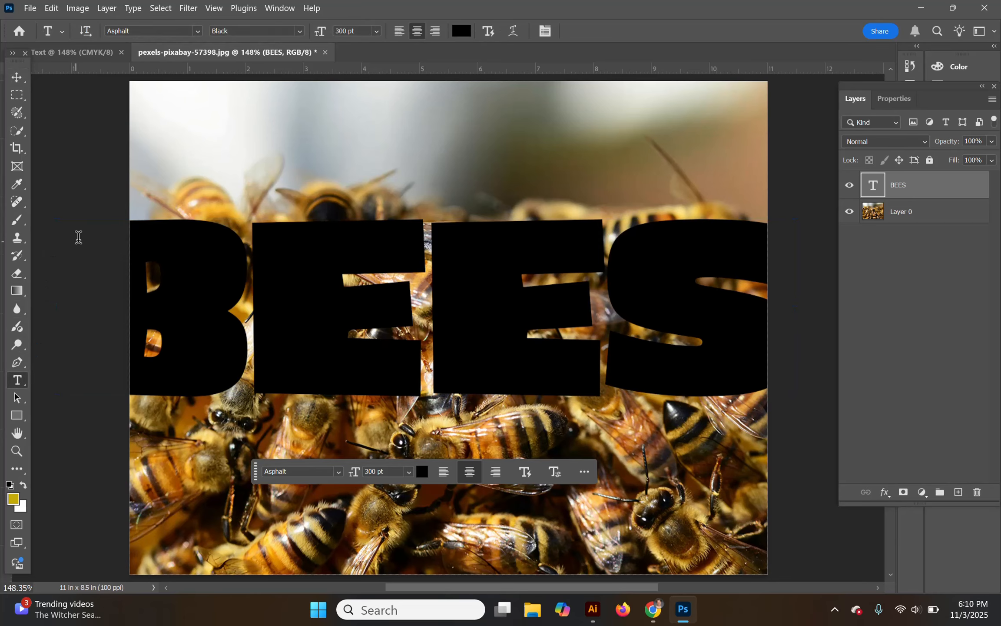
pyautogui.moveTo(112, 226); pyautogui.dragTo(720, 302)
pyautogui.click(377, 471)
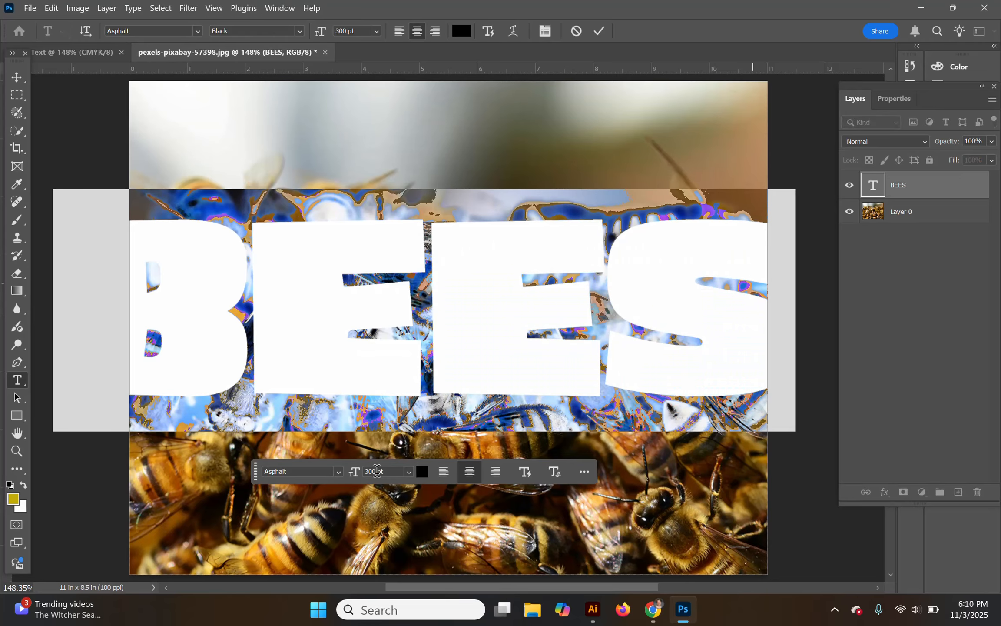
pyautogui.moveTo(376, 471); pyautogui.dragTo(364, 474)
pyautogui.write('250')
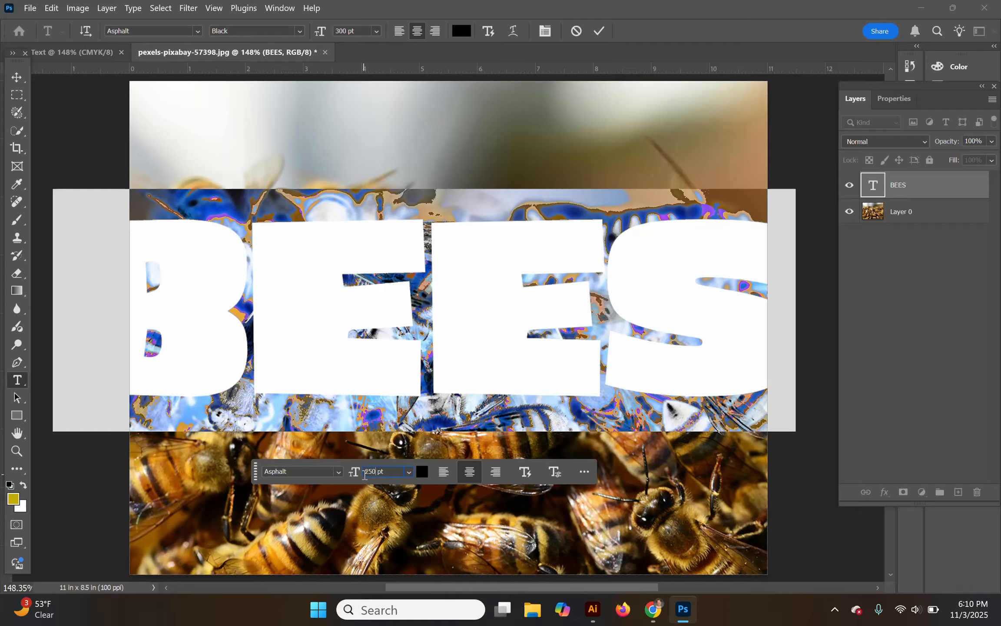
pyautogui.press('Return')
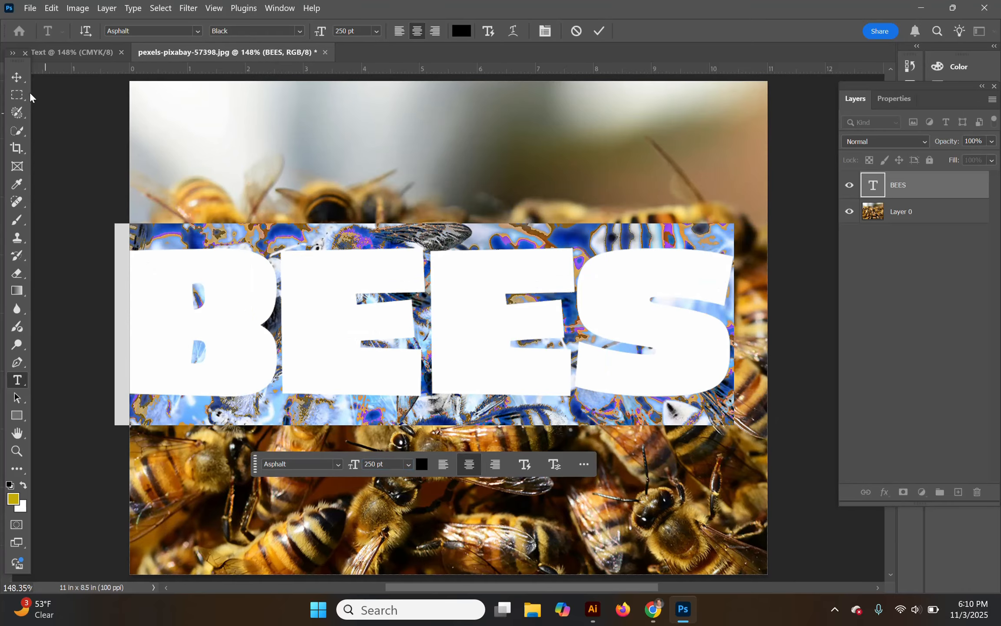
pyautogui.click(17, 79)
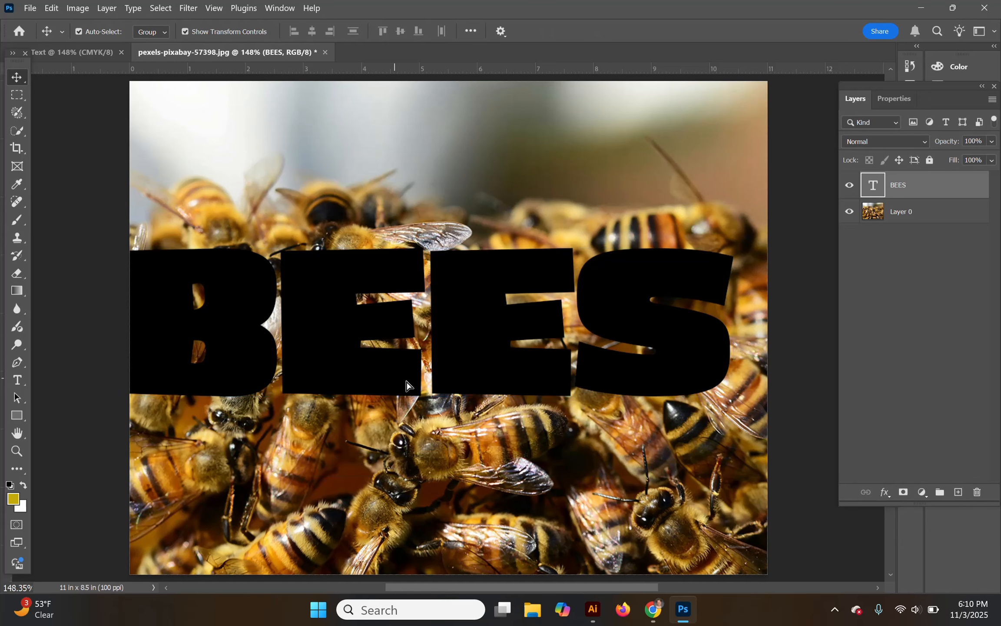
pyautogui.moveTo(406, 385); pyautogui.dragTo(424, 437)
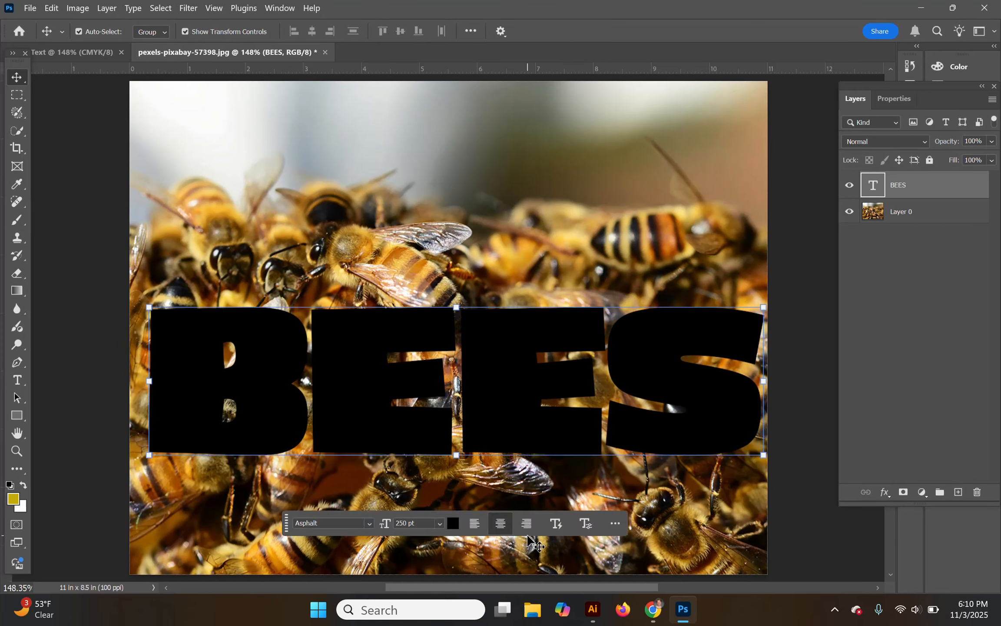
# - Move the bee photo layer above the BEES text layer and create a clipping mask to the text
pyautogui.keyDown('shift'); pyautogui.click(927, 214); pyautogui.keyUp('shift')
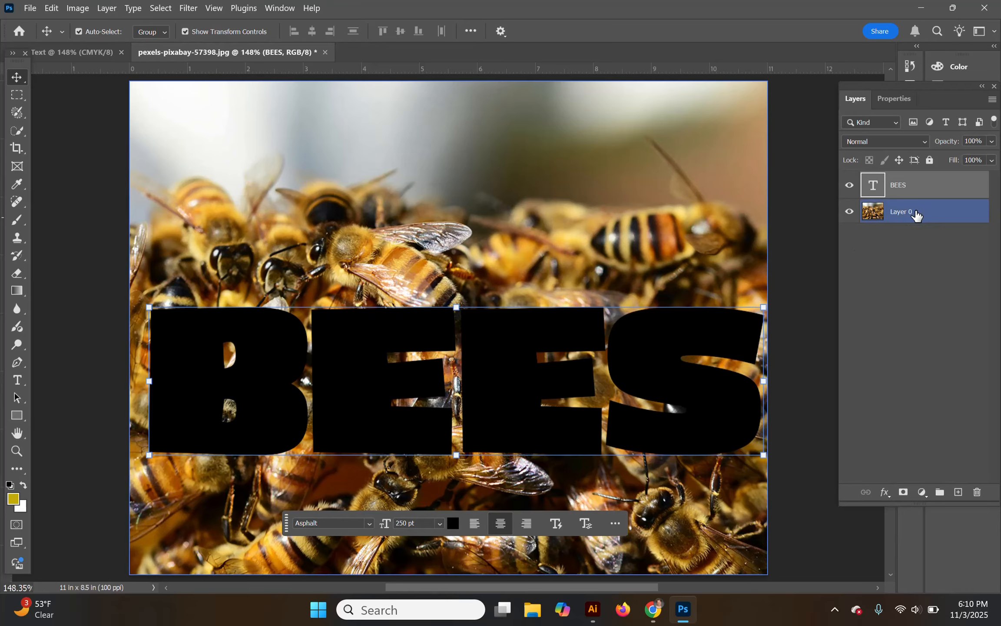
pyautogui.moveTo(927, 213); pyautogui.dragTo(924, 165)
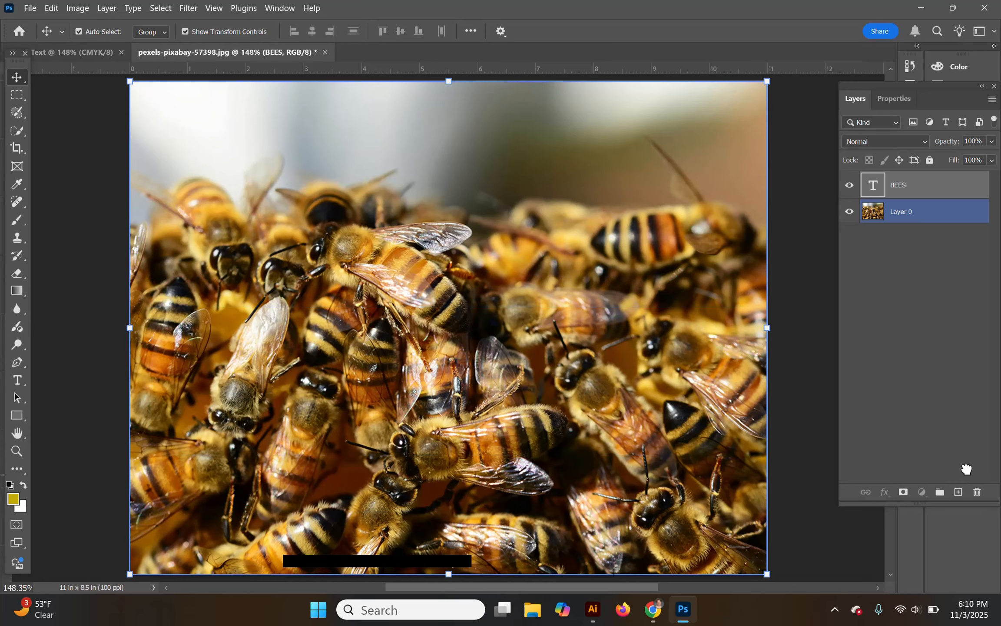
pyautogui.click(960, 187)
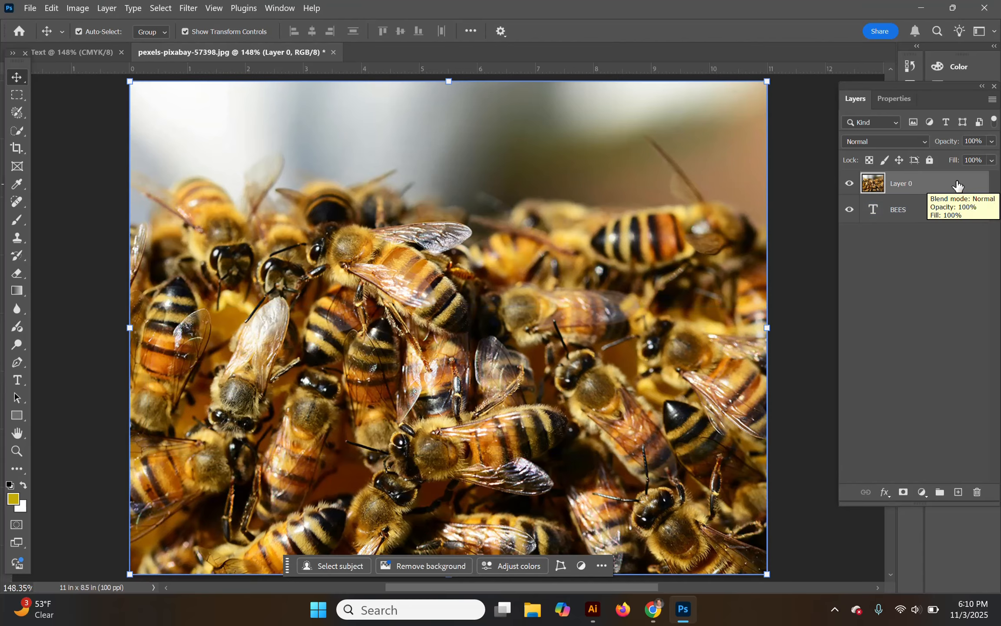
pyautogui.rightClick(957, 185)
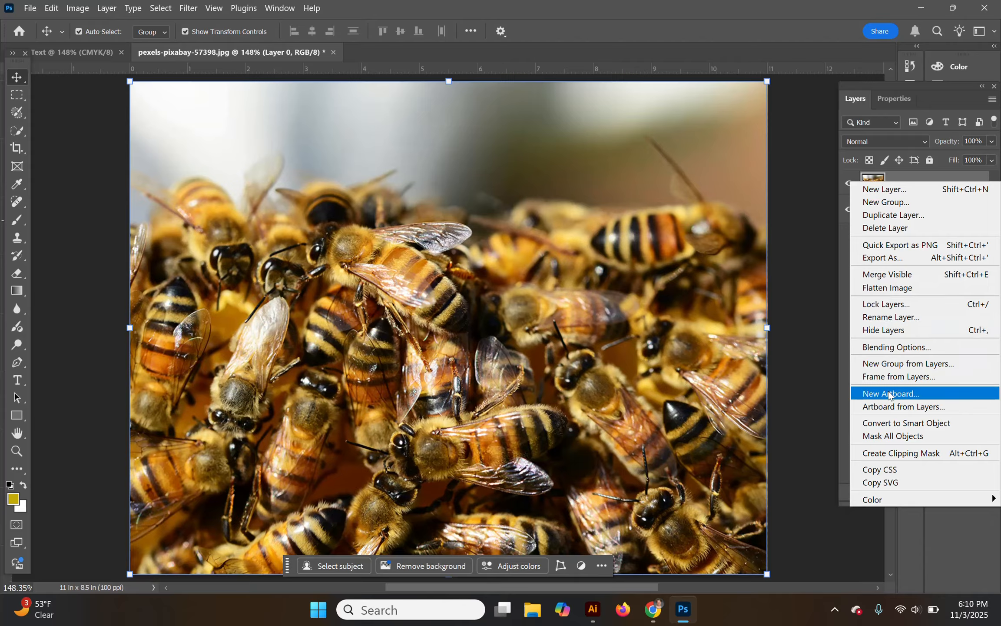
pyautogui.click(903, 452)
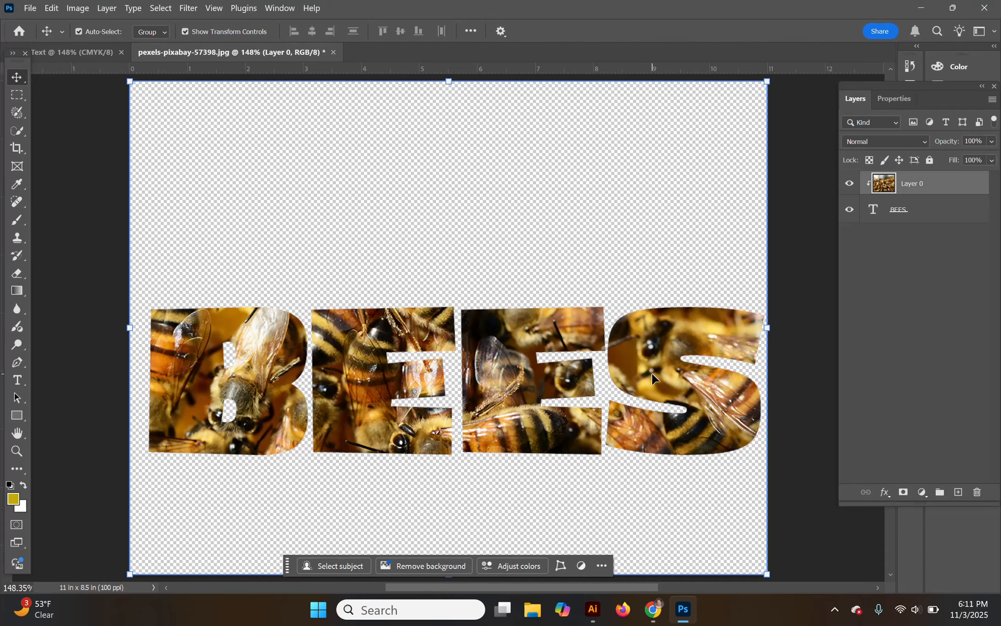
# - Shift the clipped bee photo upward so its lower part fills the BEES letters
pyautogui.click(908, 211)
pyautogui.click(934, 187)
pyautogui.moveTo(639, 373); pyautogui.dragTo(645, 279)
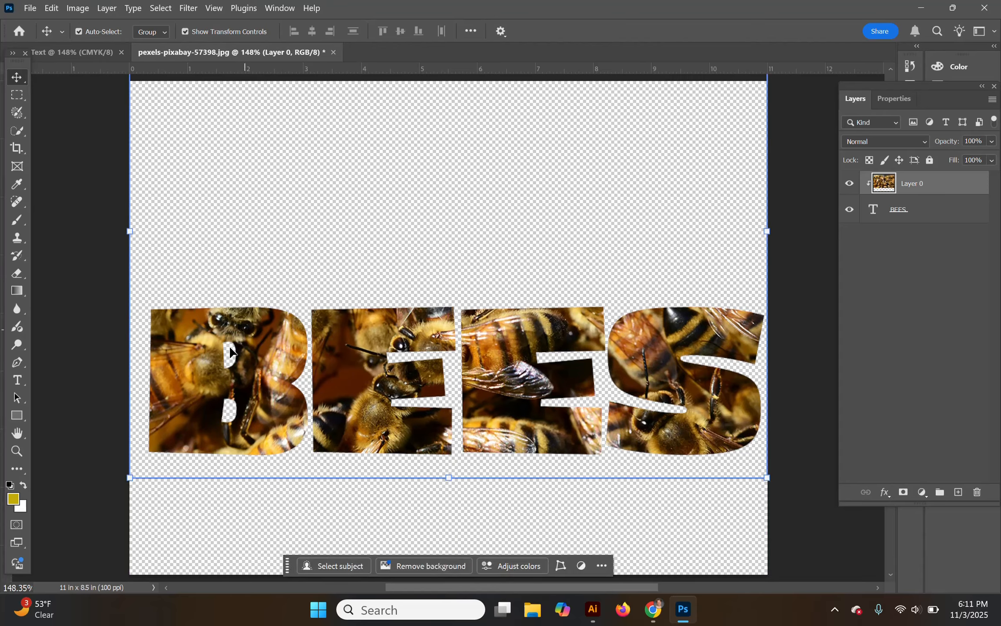
# - Reposition the clipped bee photo slightly higher so its lower edge meets the bottom of the BEES letters
pyautogui.moveTo(512, 342); pyautogui.dragTo(493, 384)
pyautogui.moveTo(524, 422); pyautogui.dragTo(527, 360)
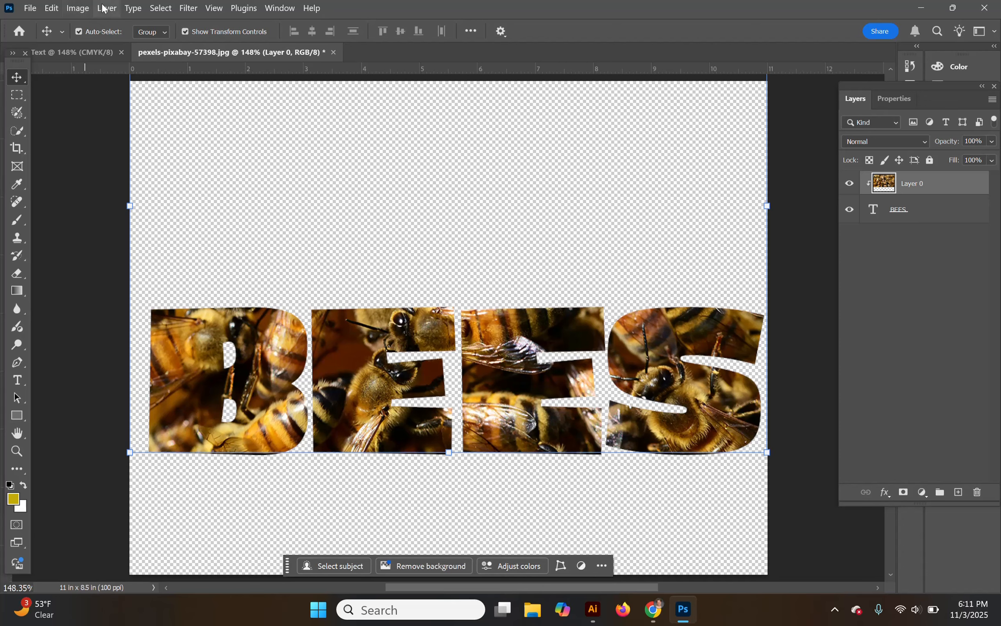
# - Select the whole canvas and copy the photo-filled BEES lettering as a merged image
pyautogui.click(161, 9)
pyautogui.click(163, 25)
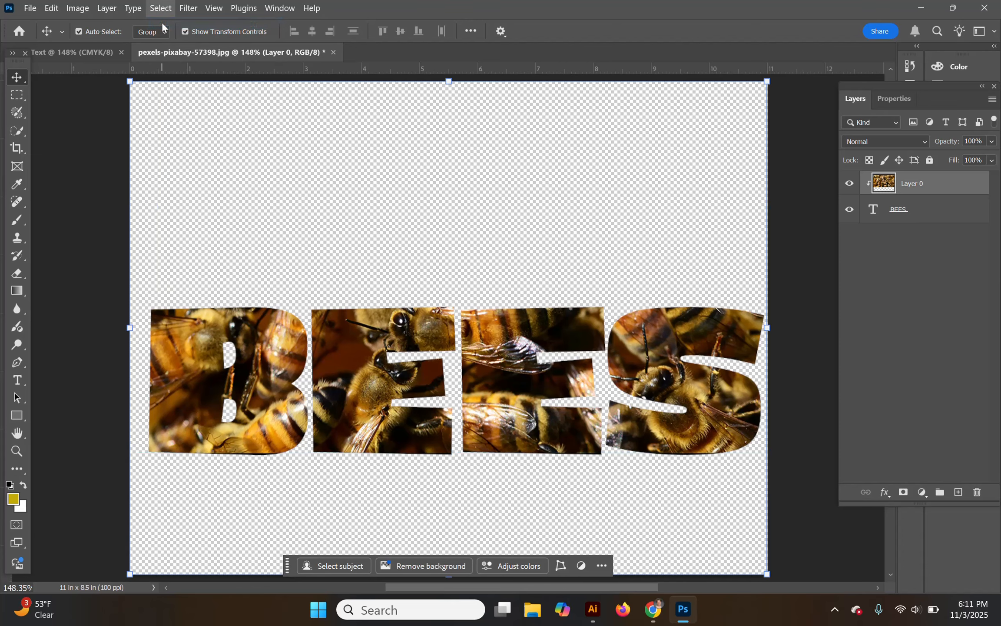
pyautogui.click(53, 10)
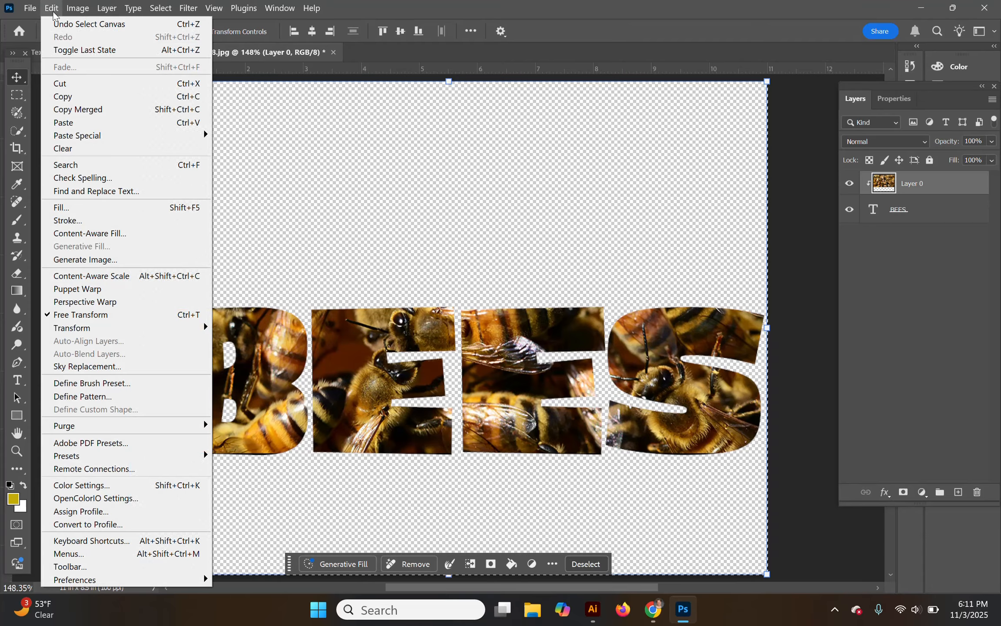
pyautogui.click(79, 111)
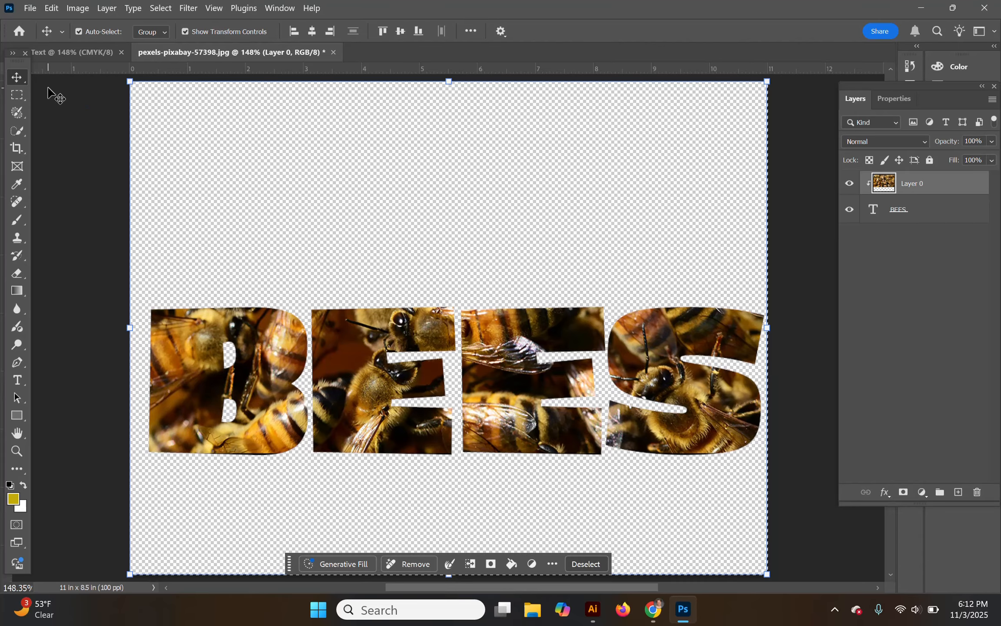
# - Switch to the Photo Text document and paste the merged BEES lettering into it
pyautogui.click(57, 53)
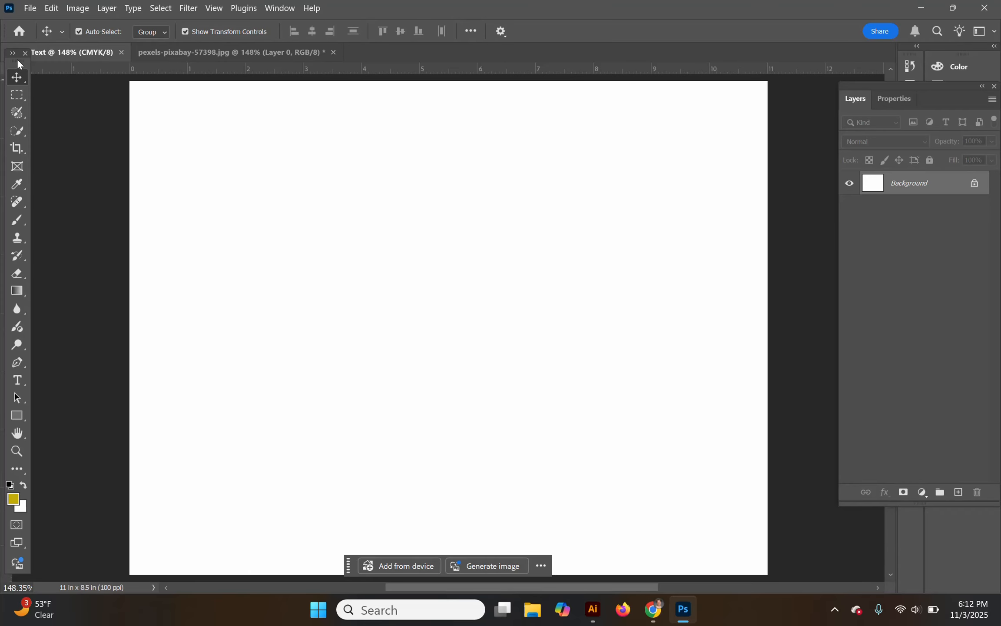
pyautogui.moveTo(17, 58); pyautogui.dragTo(39, 99)
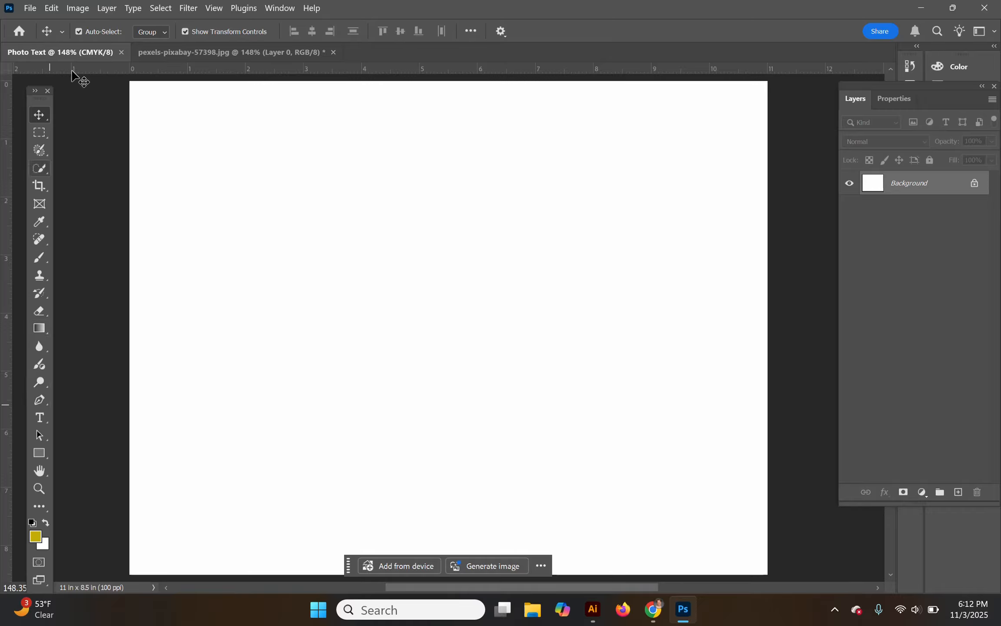
pyautogui.click(51, 9)
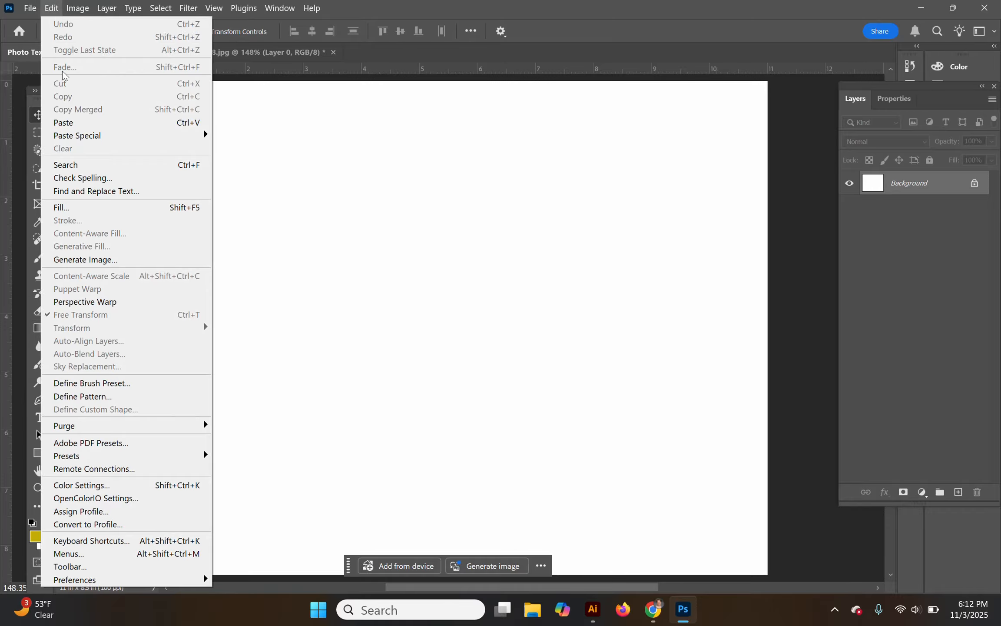
pyautogui.click(70, 124)
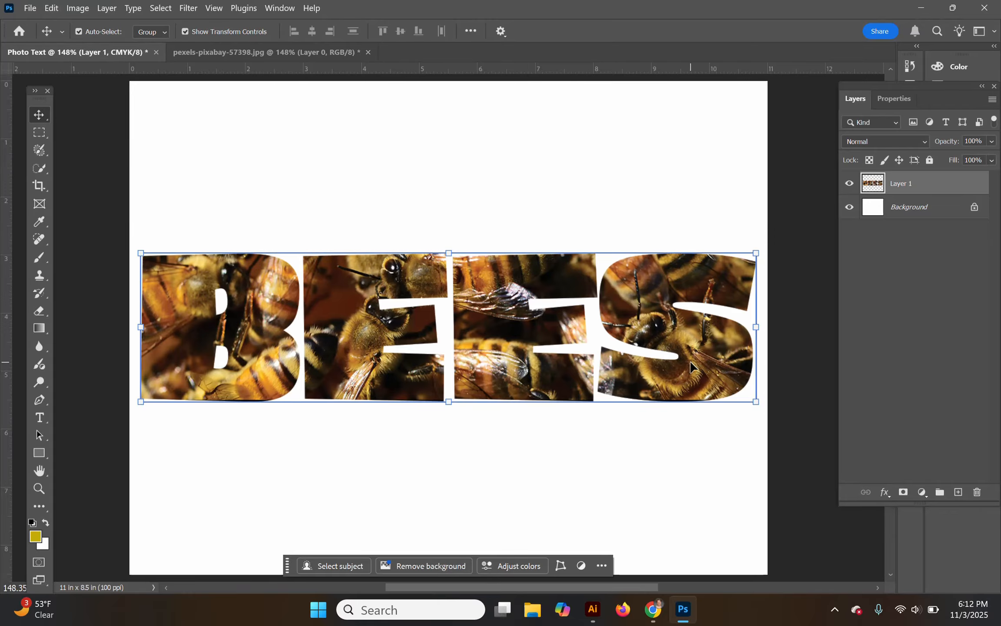
# - Move the pasted BEES lettering to the top of the page and scale it to about 81%
pyautogui.moveTo(697, 362); pyautogui.dragTo(692, 212)
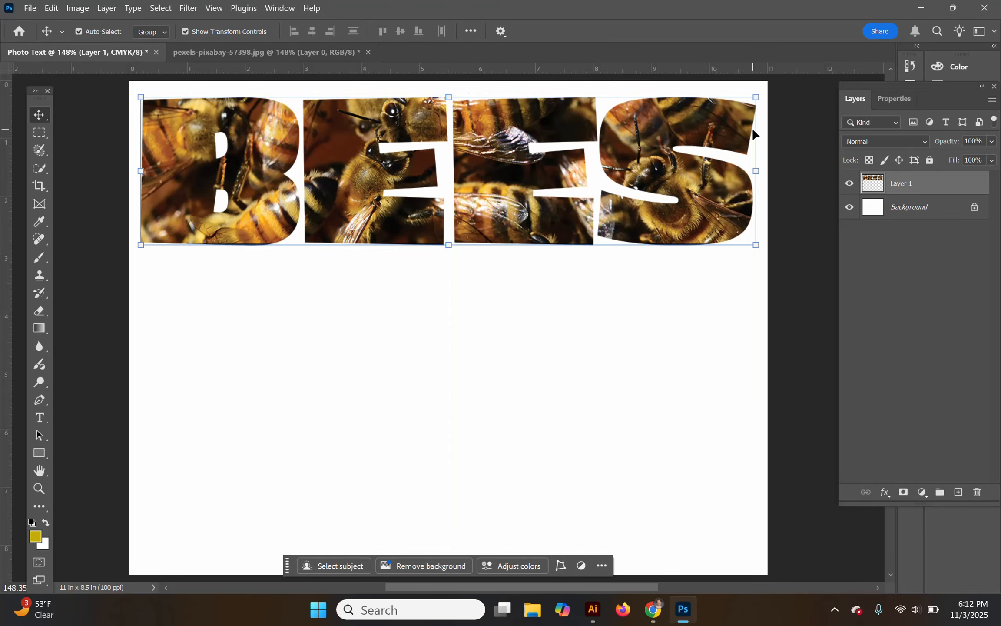
pyautogui.click(758, 98)
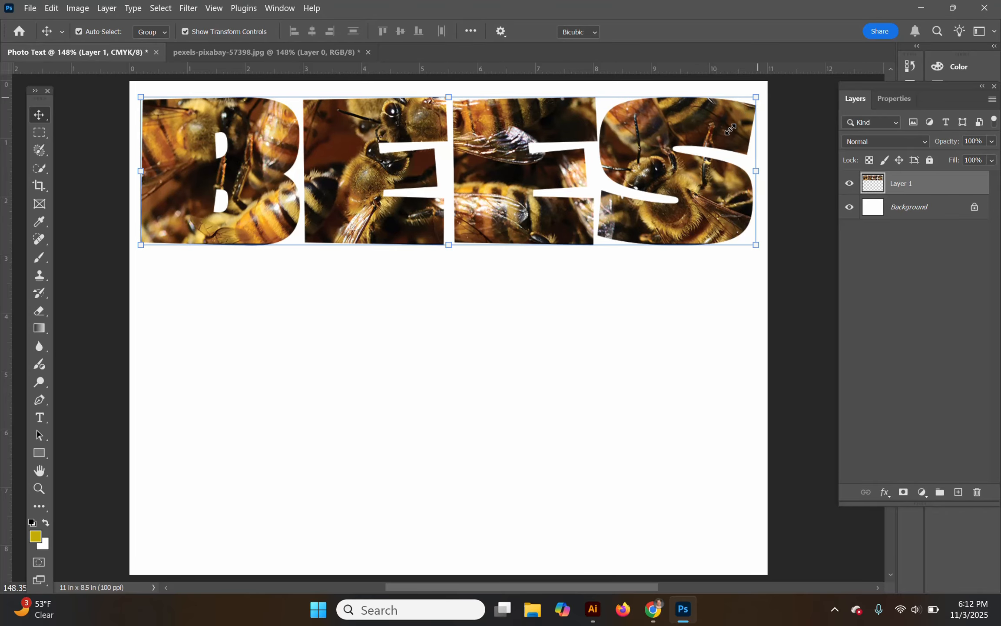
pyautogui.moveTo(756, 97); pyautogui.dragTo(646, 153)
pyautogui.moveTo(591, 209); pyautogui.dragTo(612, 191)
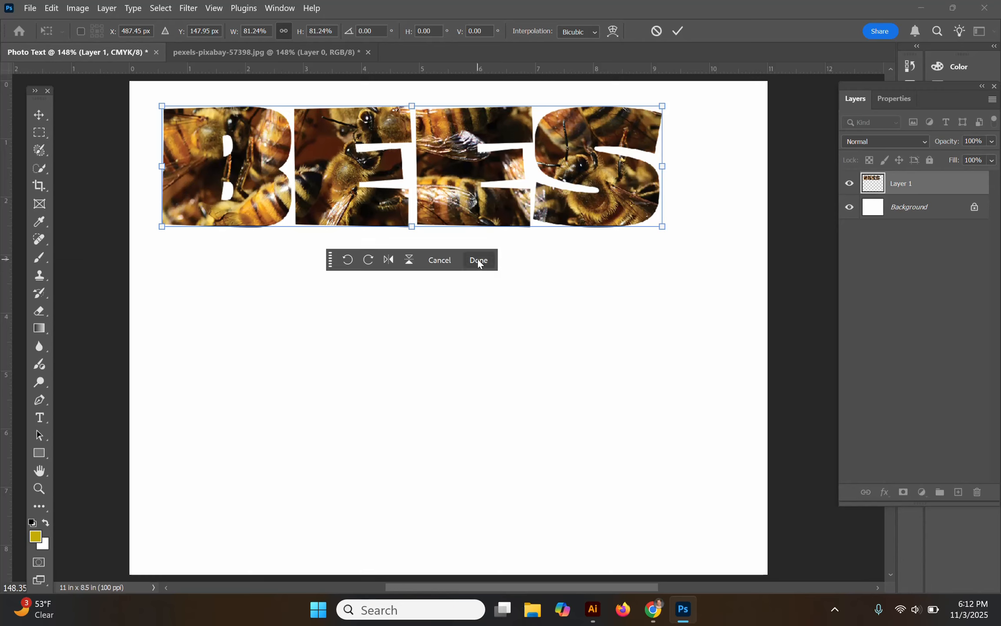
pyautogui.click(479, 260)
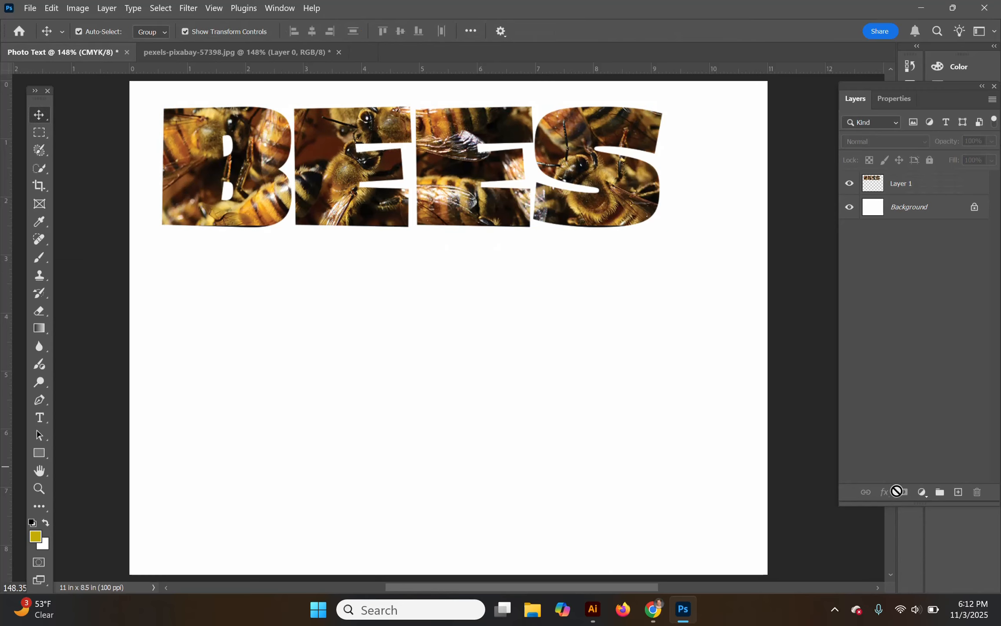
# - Apply a Bevel & Emboss layer style with Contour enabled to the pasted BEES layer
pyautogui.click(166, 132)
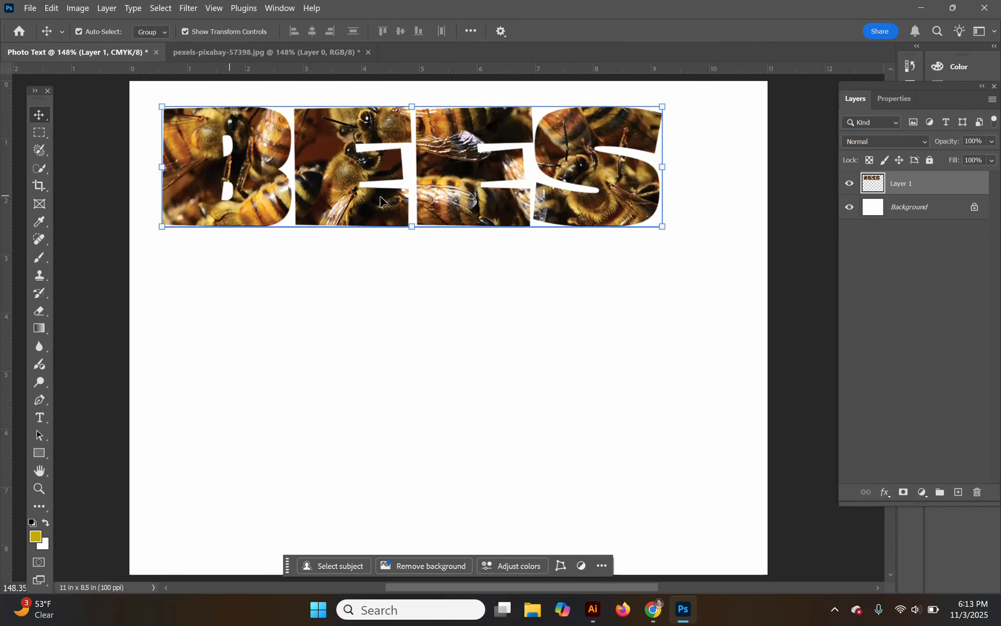
pyautogui.click(884, 494)
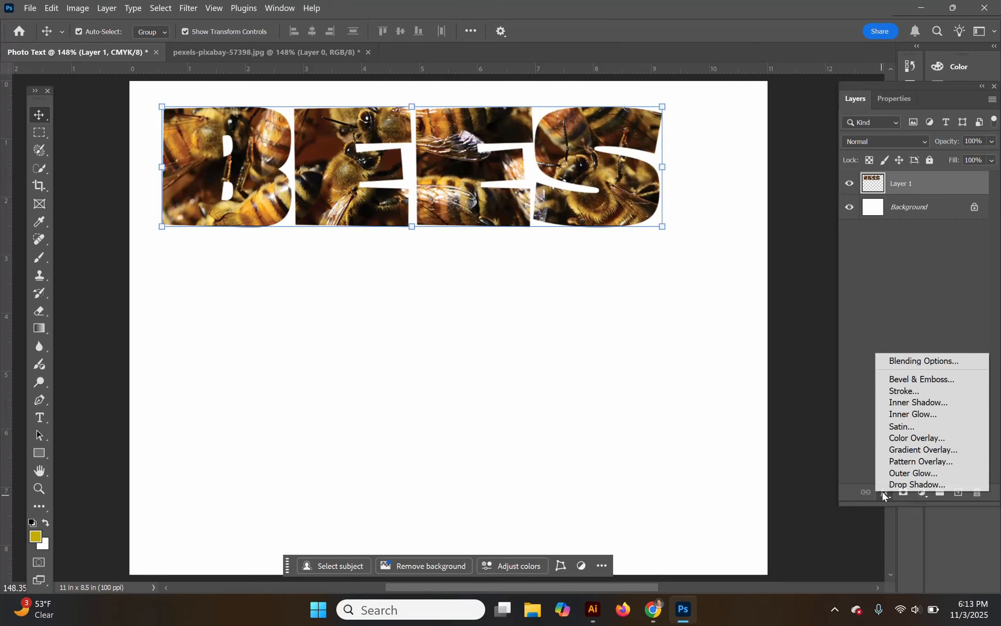
pyautogui.click(927, 361)
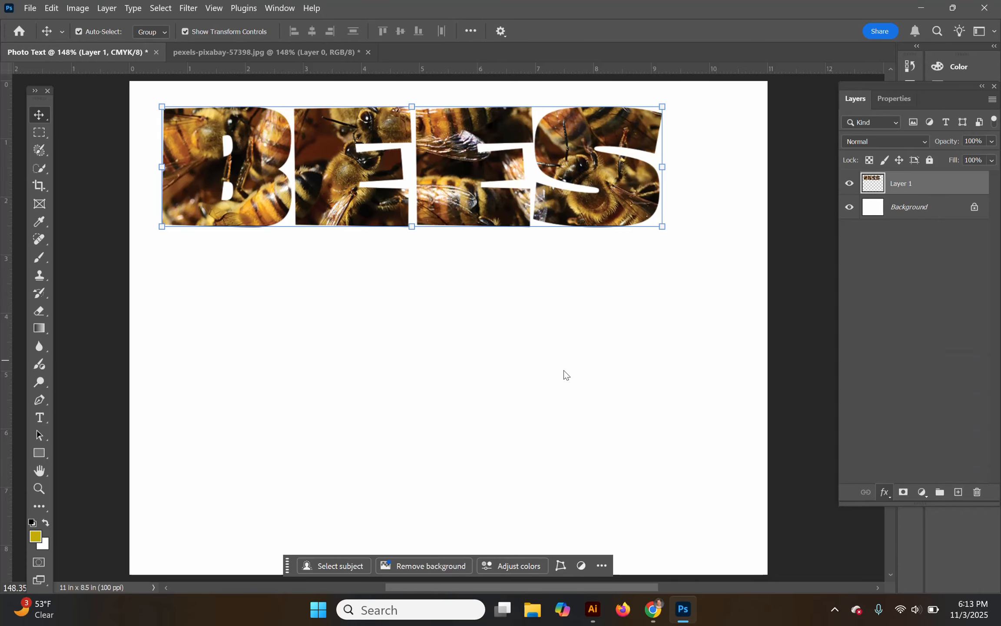
pyautogui.click(887, 493)
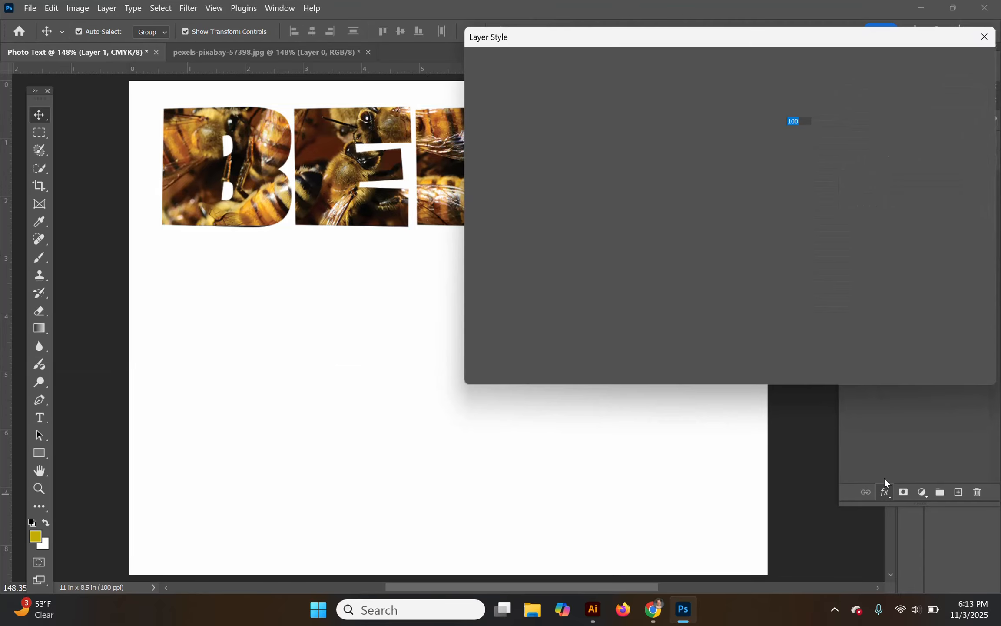
pyautogui.moveTo(805, 41); pyautogui.dragTo(550, 245)
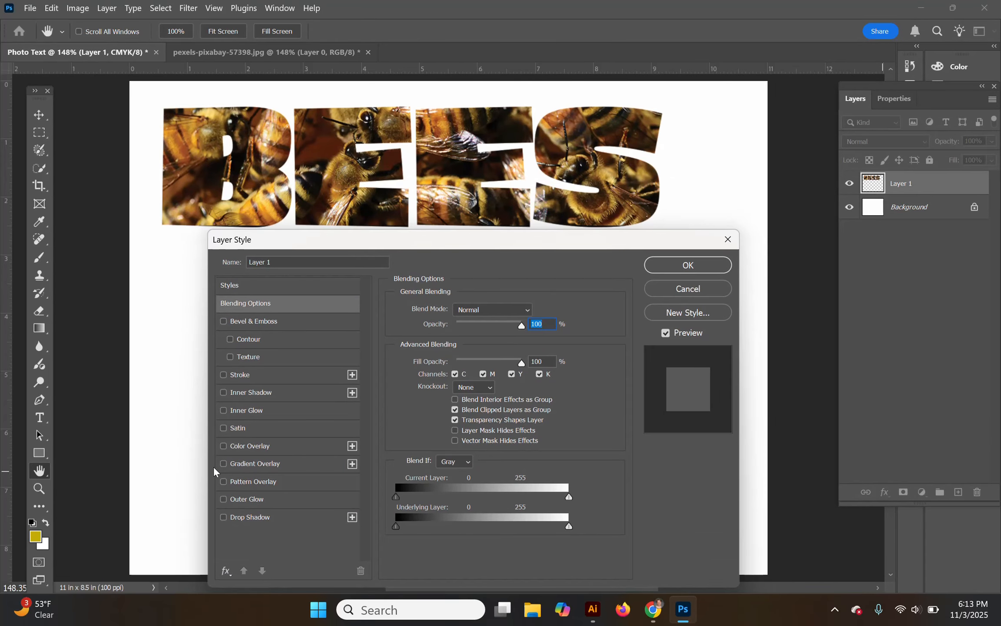
pyautogui.click(224, 322)
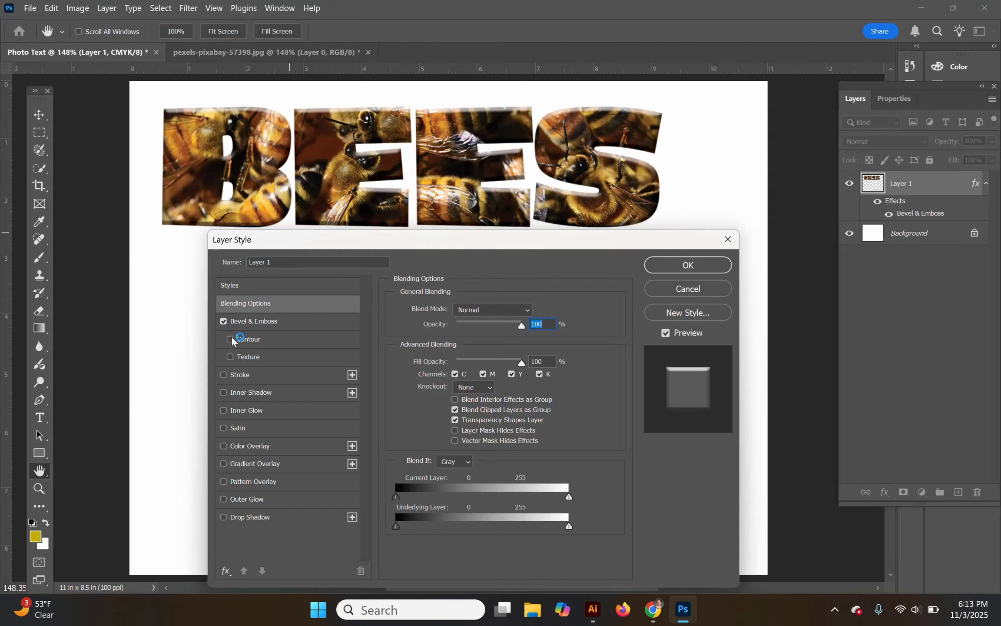
pyautogui.click(260, 324)
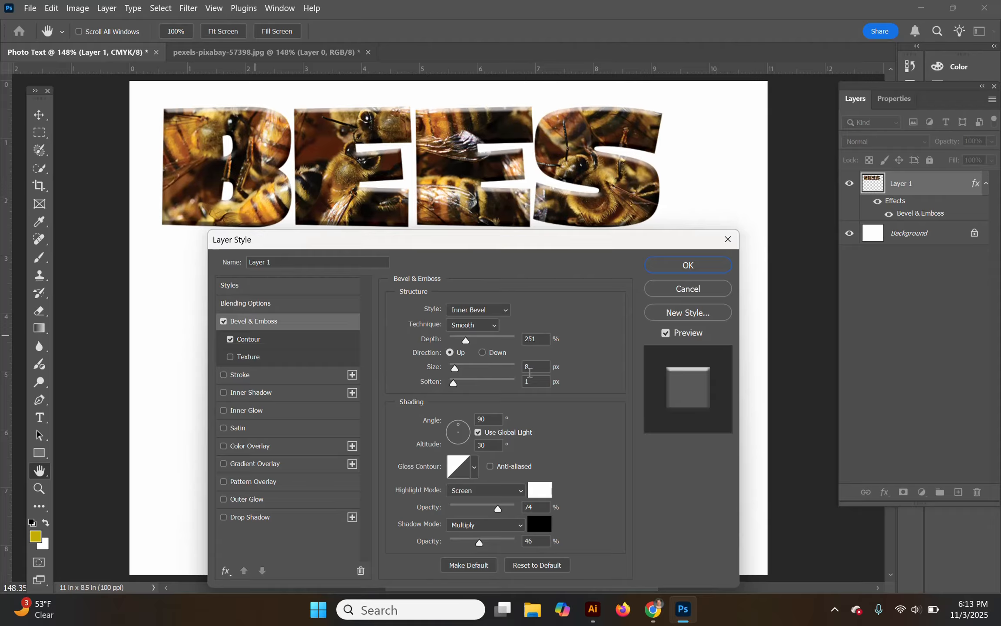
# - Set the bevel's depth to 657%, size to 6 px, soften to 0 px and shadow opacity to 38%
pyautogui.click(454, 369)
pyautogui.moveTo(454, 368); pyautogui.dragTo(496, 334)
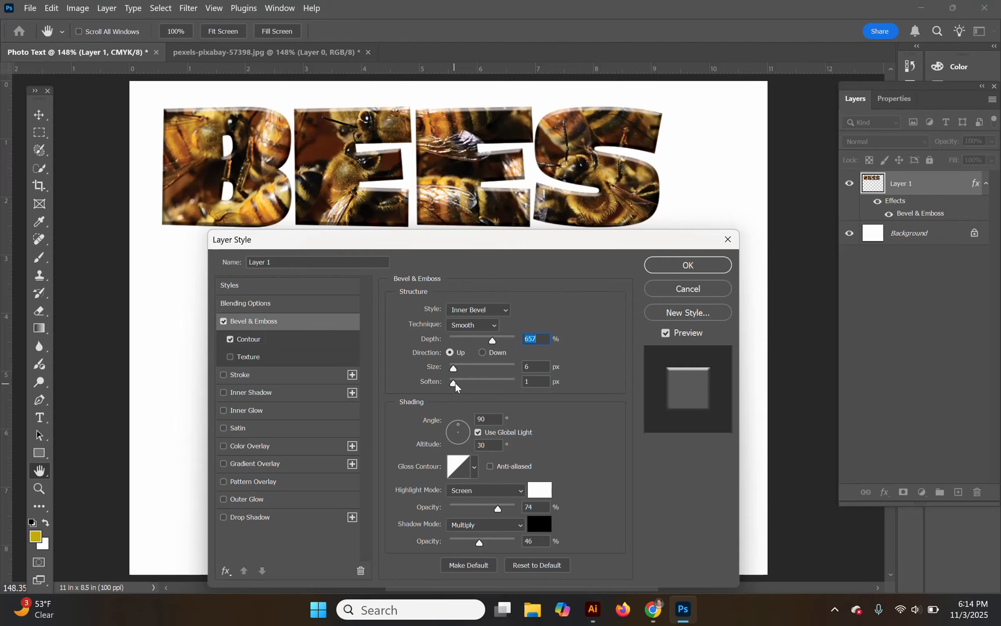
pyautogui.moveTo(455, 383)
pyautogui.mouseDown()
pyautogui.moveTo(506, 376)
pyautogui.moveTo(450, 385)
pyautogui.mouseUp()
pyautogui.moveTo(480, 542); pyautogui.dragTo(501, 539)
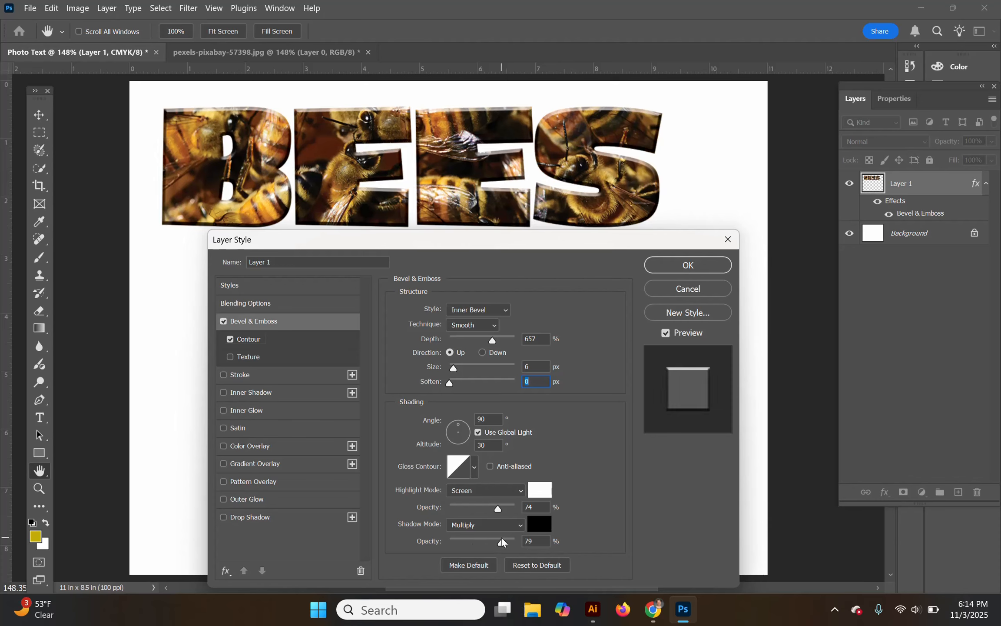
pyautogui.moveTo(501, 537)
pyautogui.mouseDown()
pyautogui.moveTo(459, 543)
pyautogui.moveTo(474, 541)
pyautogui.mouseUp()
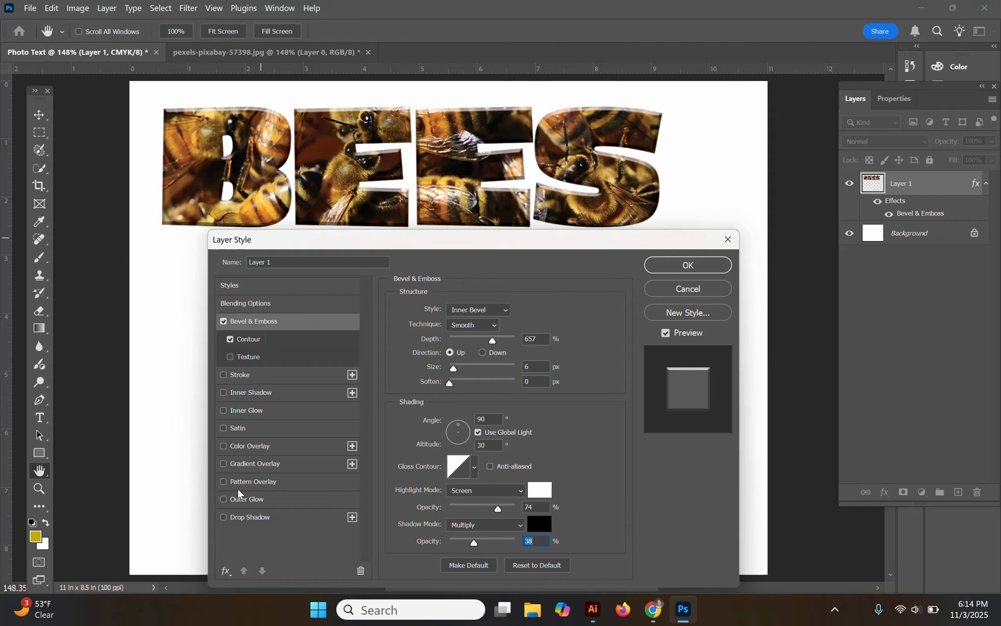
# - Add a drop shadow to the BEES layer with 39% opacity, a 133° angle and 3 px size
pyautogui.click(224, 519)
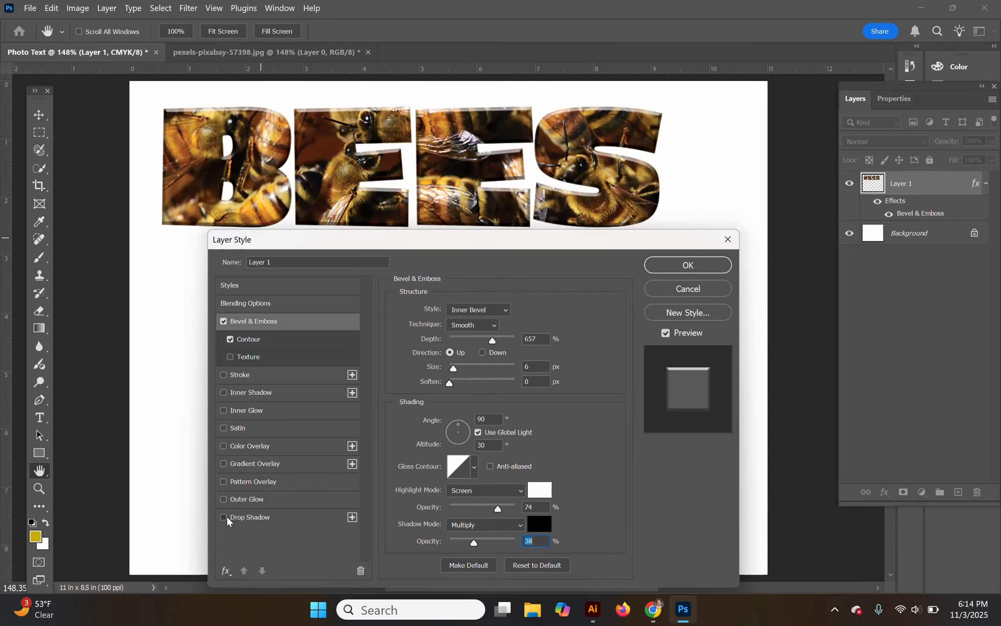
pyautogui.click(254, 521)
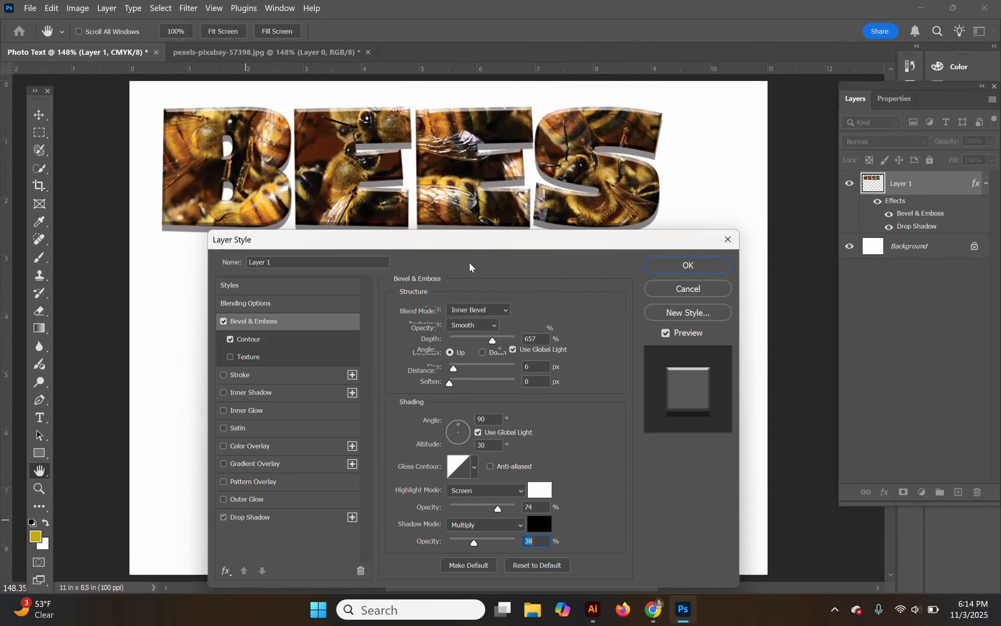
pyautogui.moveTo(482, 239); pyautogui.dragTo(485, 262)
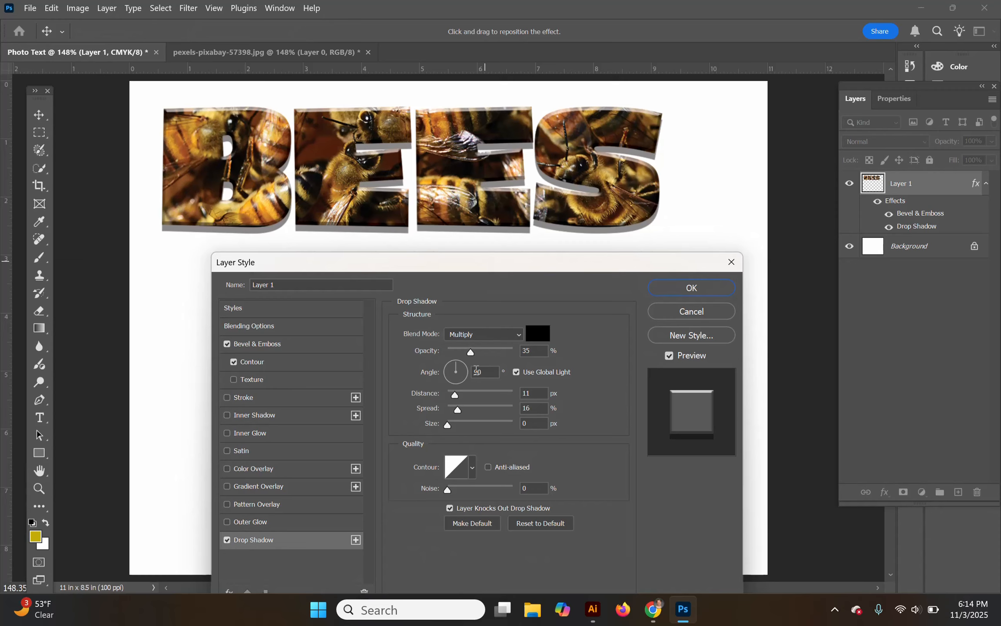
pyautogui.moveTo(470, 351); pyautogui.dragTo(450, 381)
pyautogui.write('133')
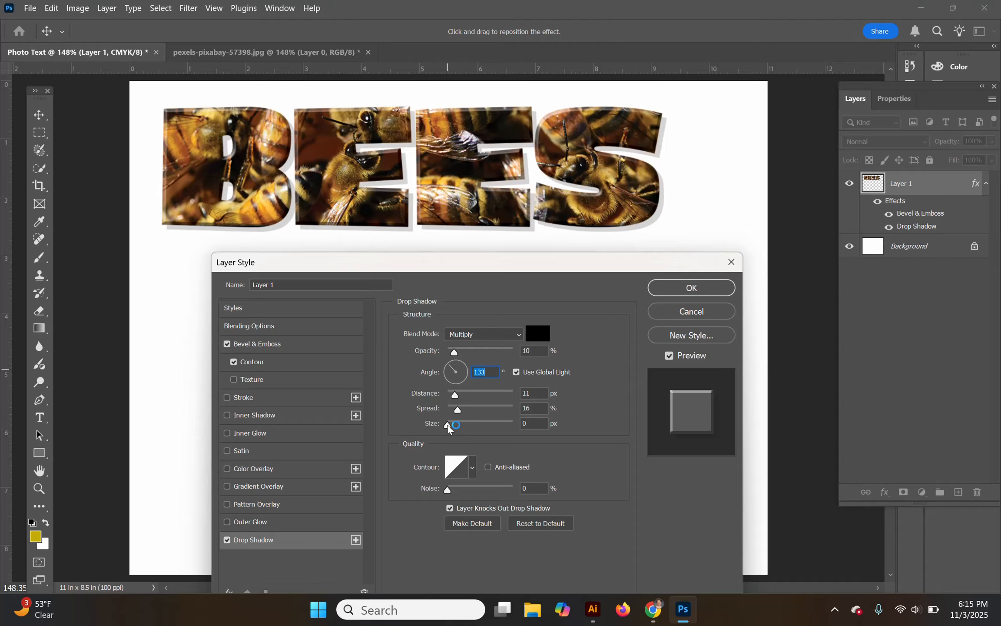
pyautogui.moveTo(453, 425); pyautogui.dragTo(450, 426)
pyautogui.moveTo(456, 349); pyautogui.dragTo(472, 350)
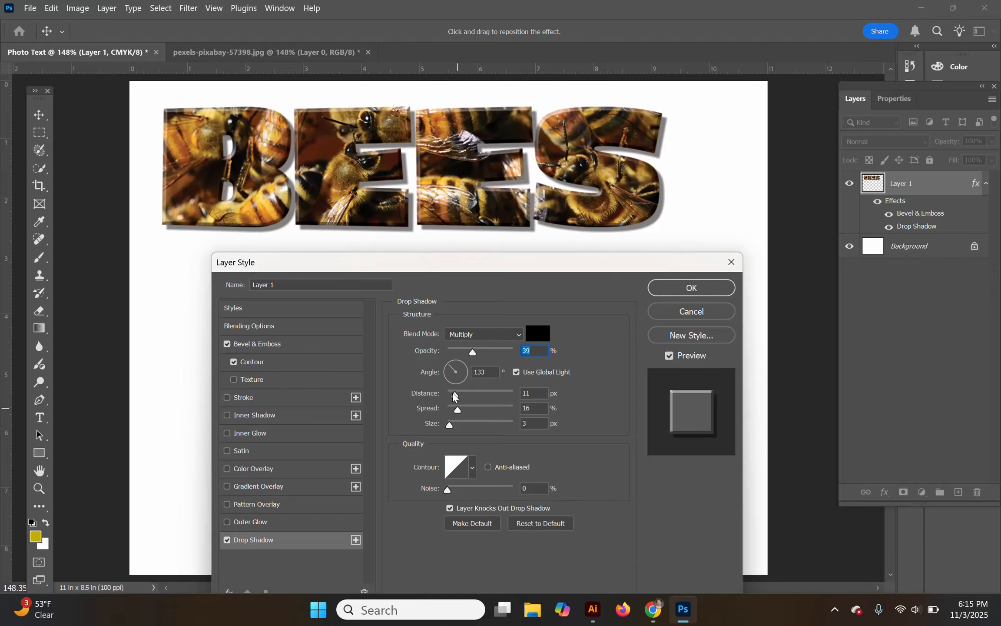
# - Set the drop shadow's distance to 15 px, size to 9 px and noise to 0%
pyautogui.moveTo(455, 396)
pyautogui.mouseDown()
pyautogui.moveTo(514, 399)
pyautogui.moveTo(468, 400)
pyautogui.mouseUp()
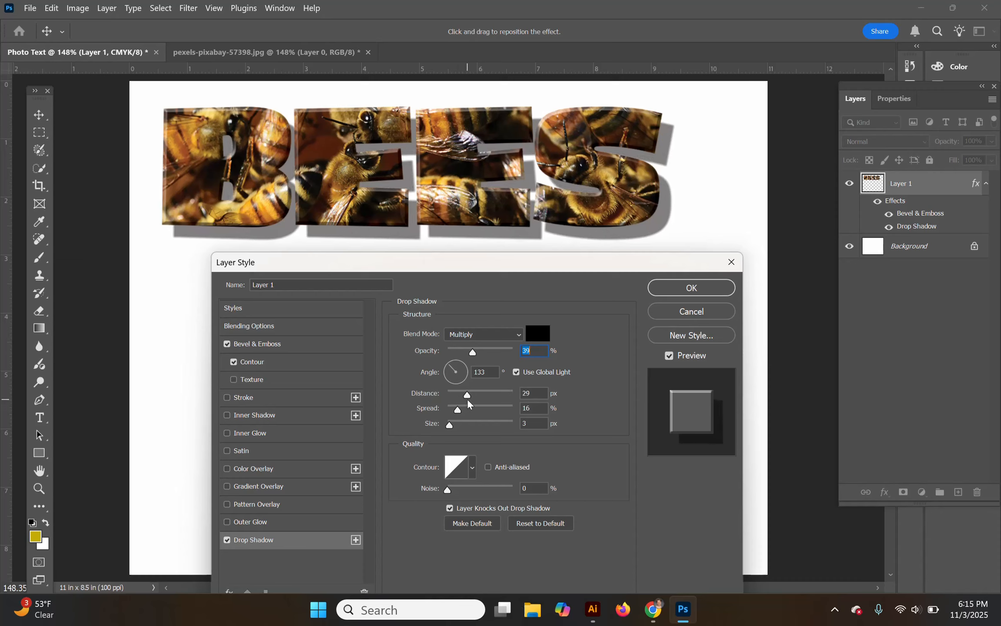
pyautogui.moveTo(465, 403); pyautogui.dragTo(454, 428)
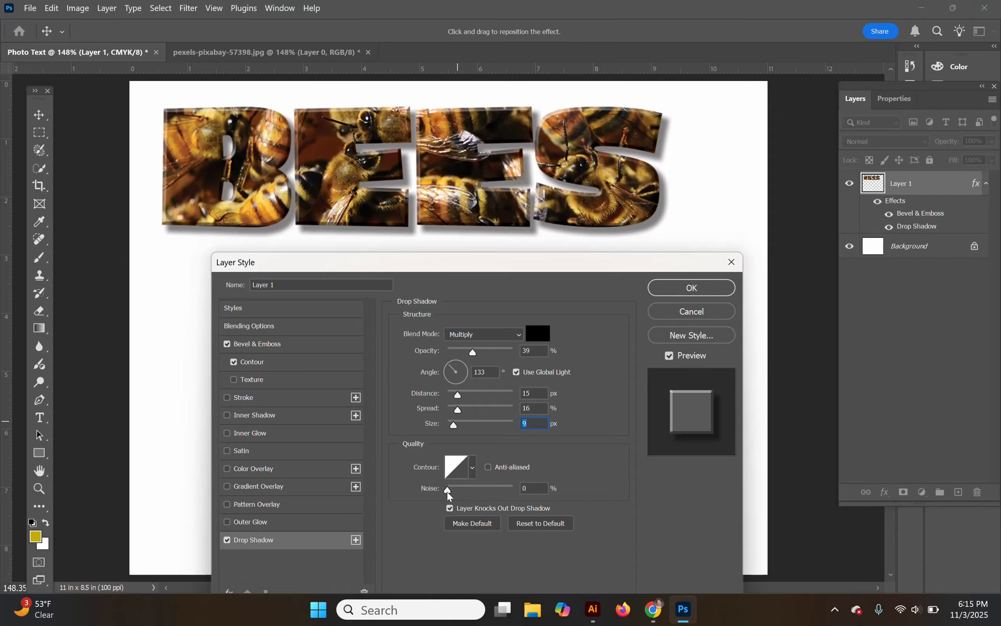
pyautogui.moveTo(449, 490); pyautogui.dragTo(489, 486)
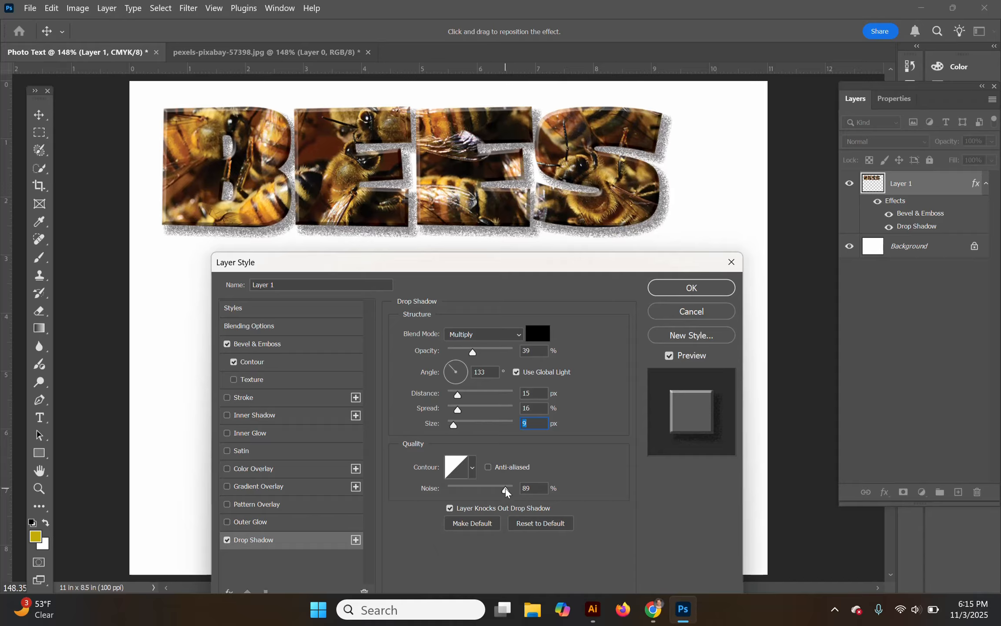
pyautogui.moveTo(499, 488); pyautogui.dragTo(445, 489)
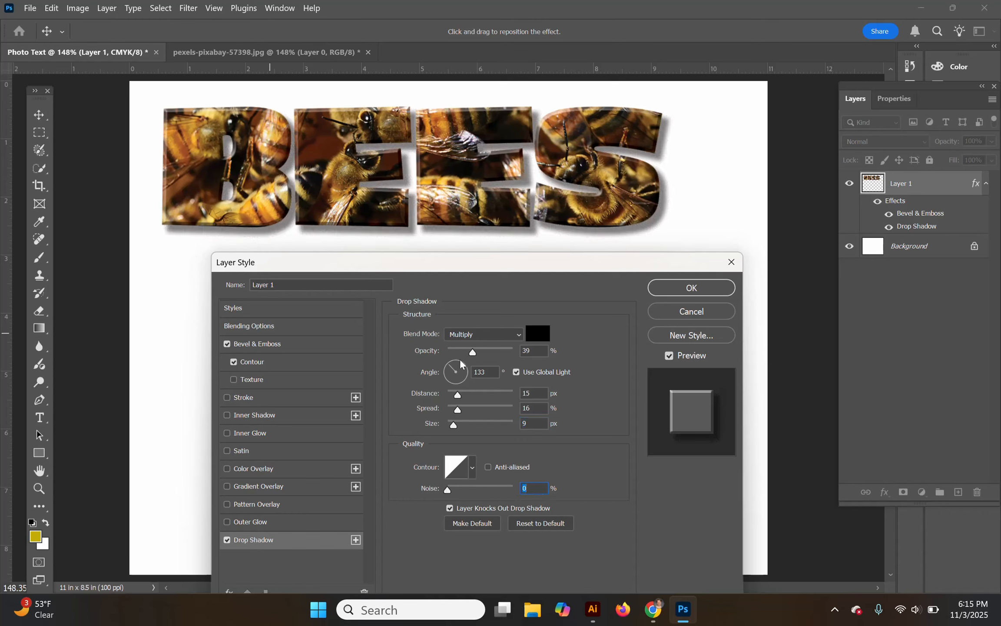
# - Try a 1 px black inside stroke on the BEES lettering
pyautogui.click(227, 397)
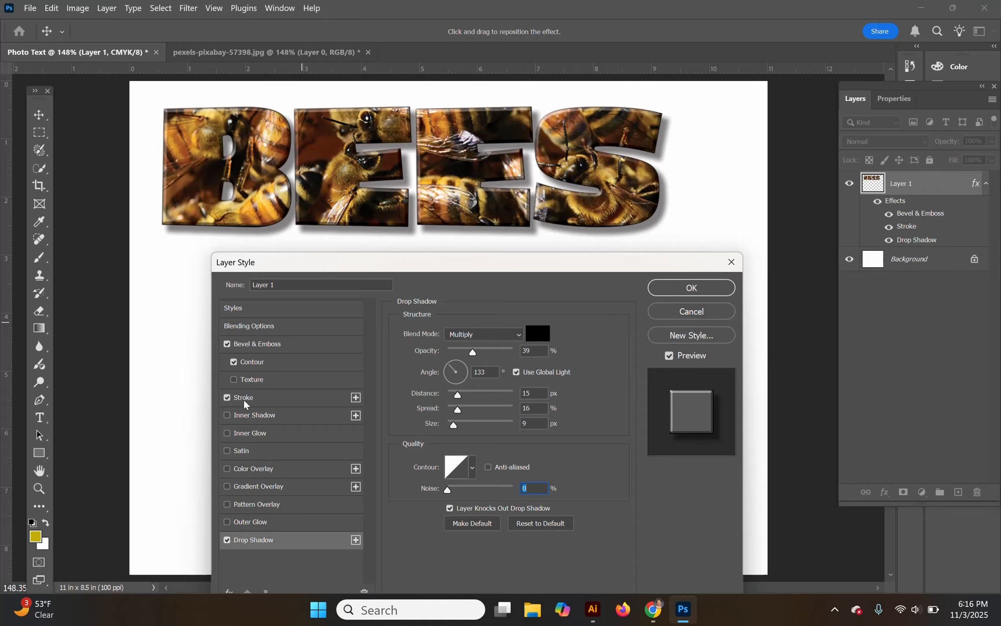
pyautogui.click(279, 396)
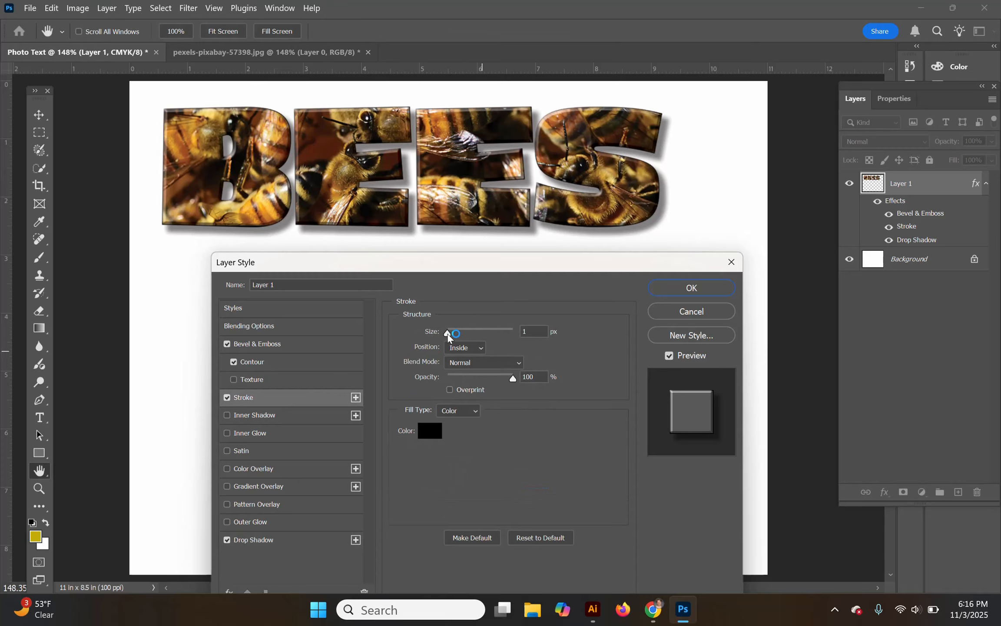
pyautogui.moveTo(448, 333)
pyautogui.mouseDown()
pyautogui.moveTo(456, 333)
pyautogui.moveTo(441, 330)
pyautogui.mouseUp()
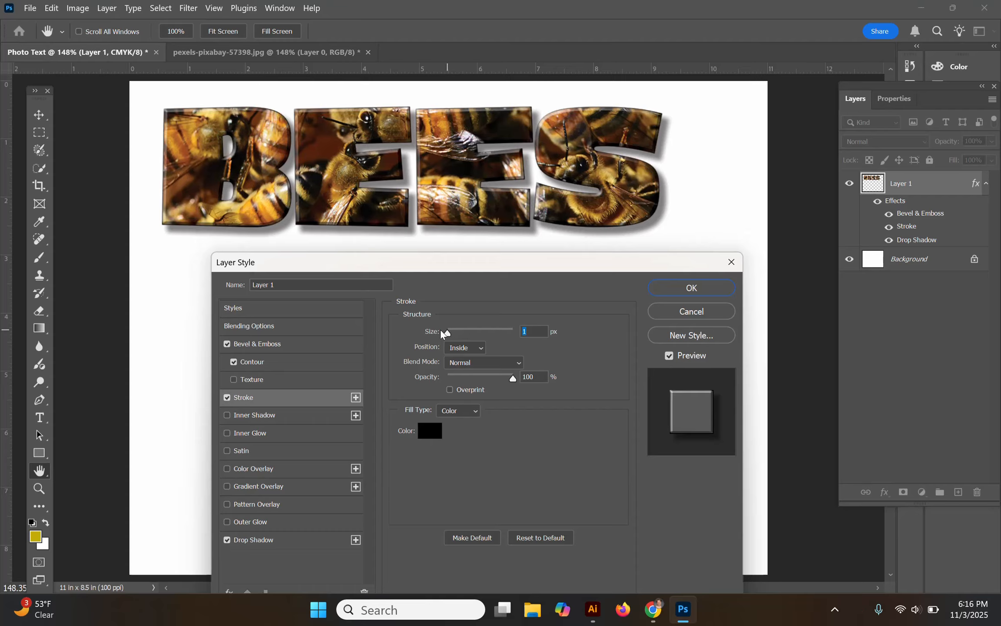
pyautogui.click(226, 397)
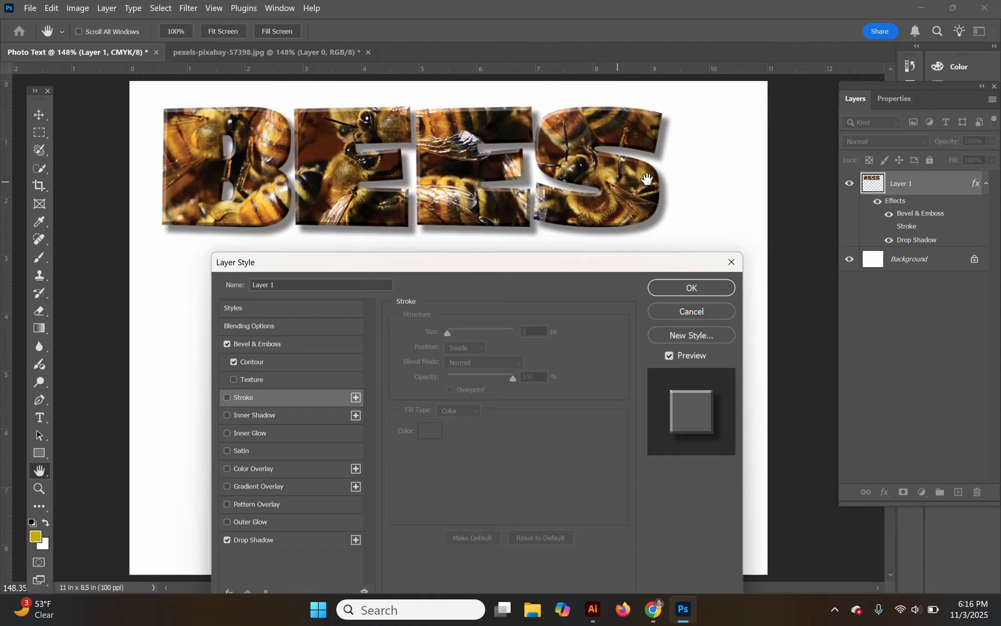
# - Apply the BEES layer style with bevel and drop shadow but no stroke, and save the document
pyautogui.click(690, 289)
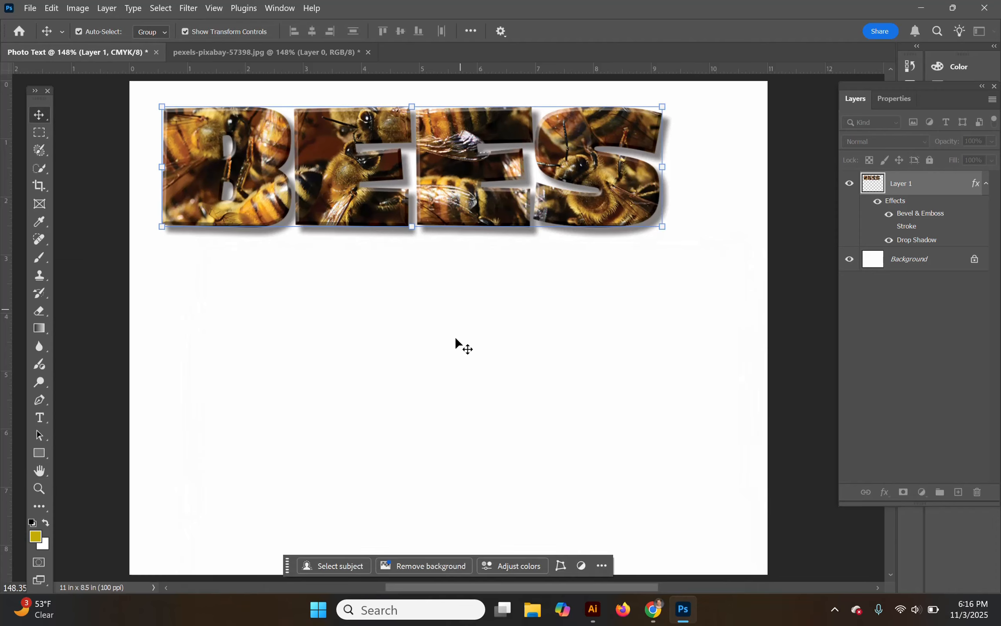
pyautogui.hotkey('ctrl', 's')
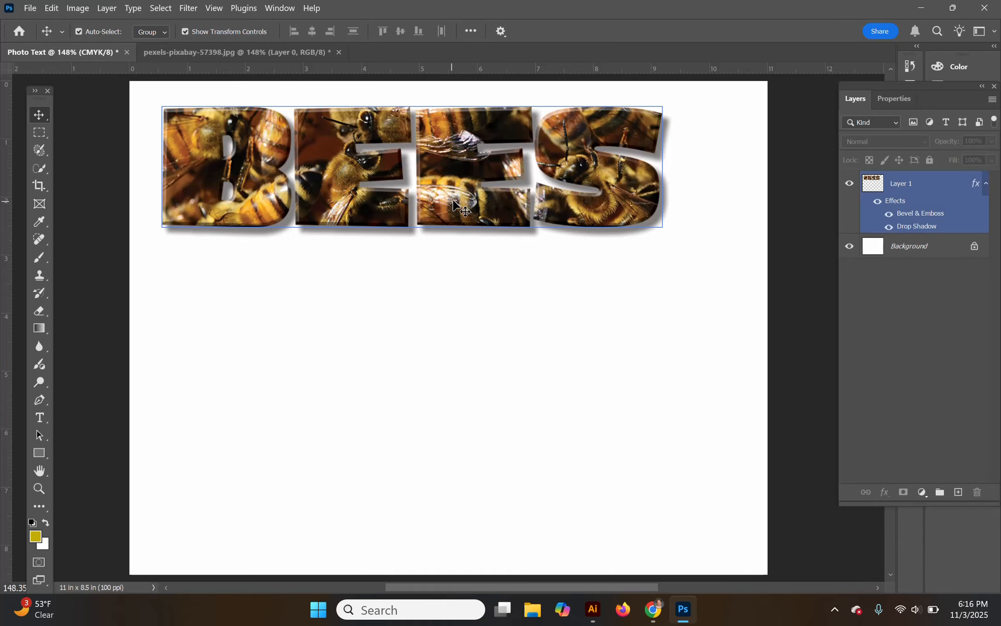
# - Scale the BEES lettering proportionally to about 94% and reposition it roughly centred near the page's upper edge
pyautogui.click(479, 211)
pyautogui.moveTo(480, 212); pyautogui.dragTo(516, 212)
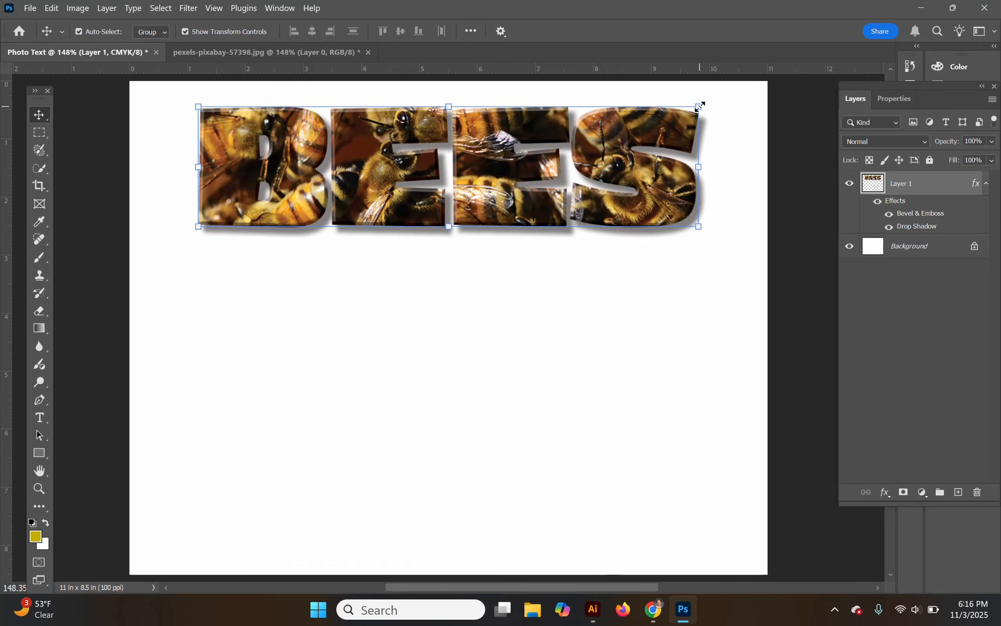
pyautogui.click(698, 107)
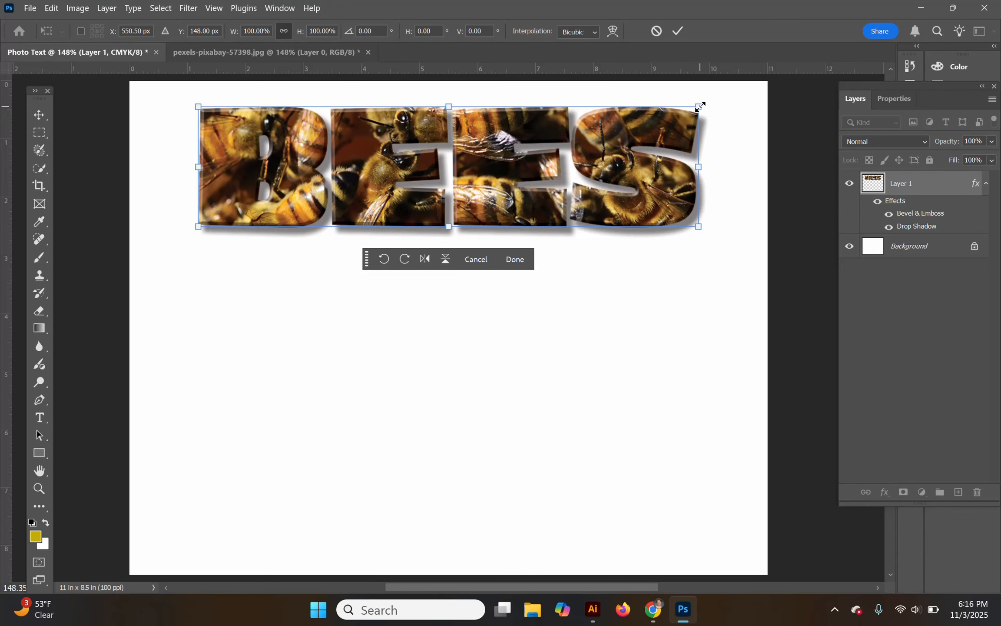
pyautogui.moveTo(699, 106); pyautogui.dragTo(675, 130)
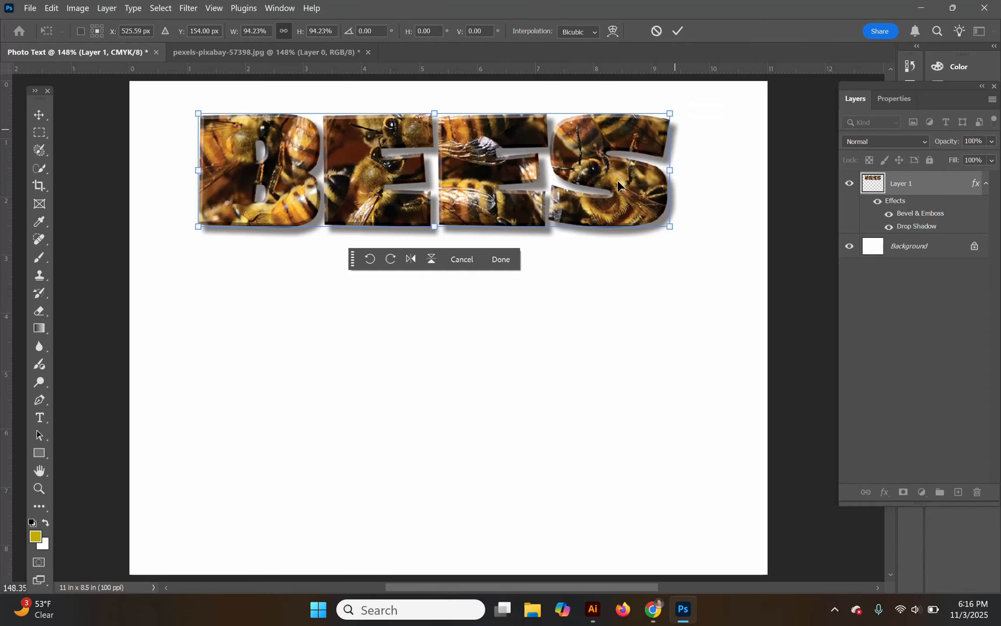
pyautogui.moveTo(617, 180); pyautogui.dragTo(639, 163)
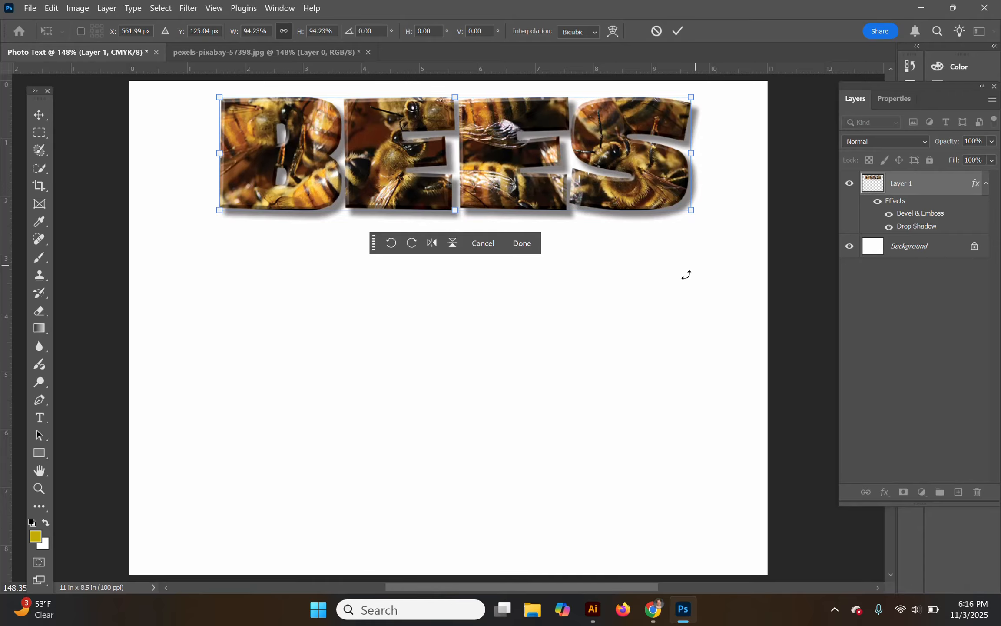
pyautogui.click(525, 244)
pyautogui.click(525, 244)
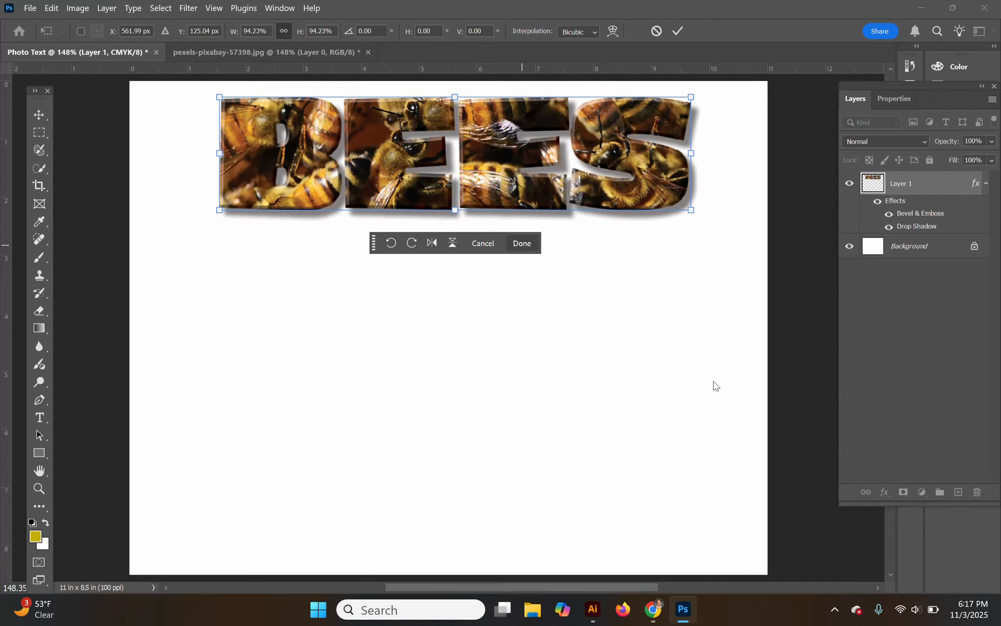